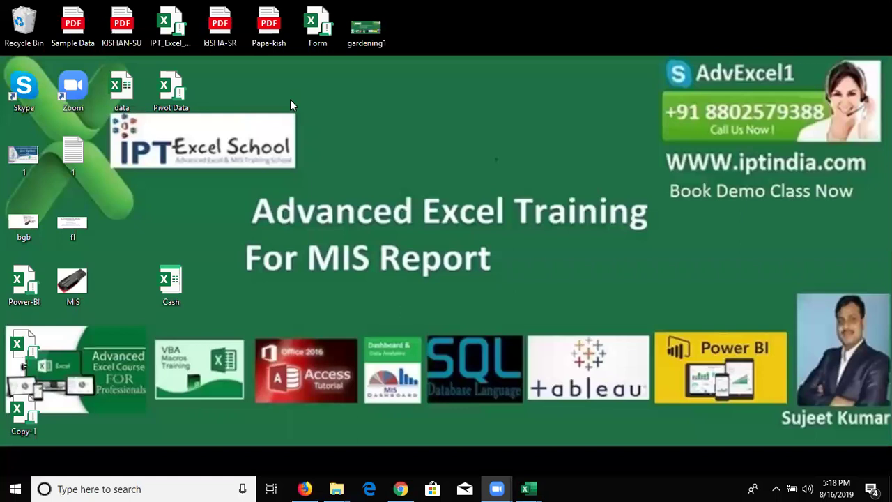
- Bring the Book2 workbook to the front from Excel's taskbar previews
left_click(531, 487)
left_click(585, 425)
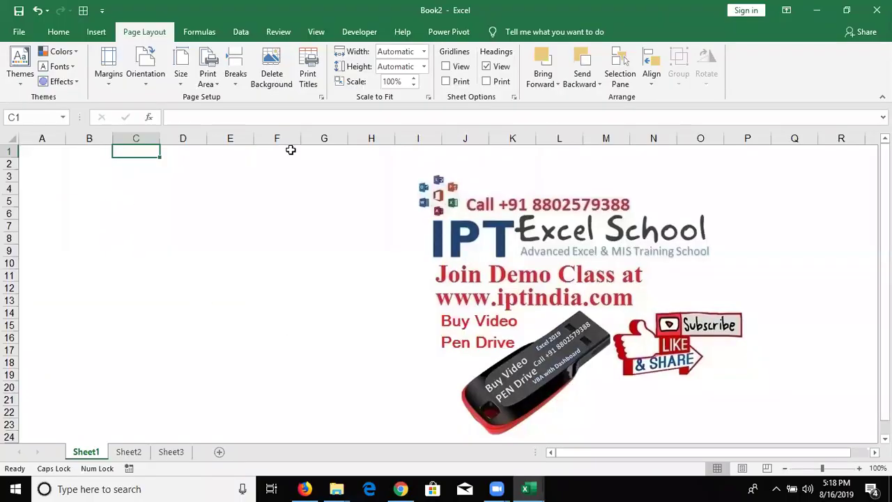
- Enter 8/16 in cell B2 so it displays as 16-Aug, then move to C2
key("Down")
key("Left")
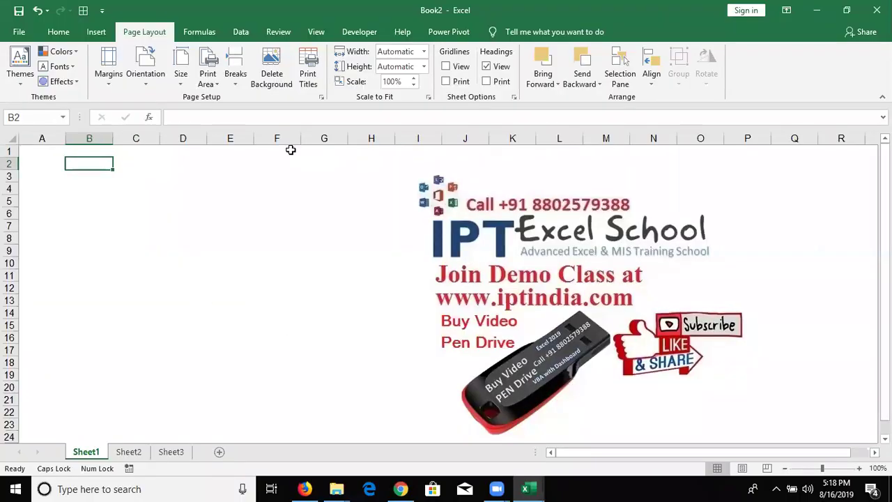
key("Left")
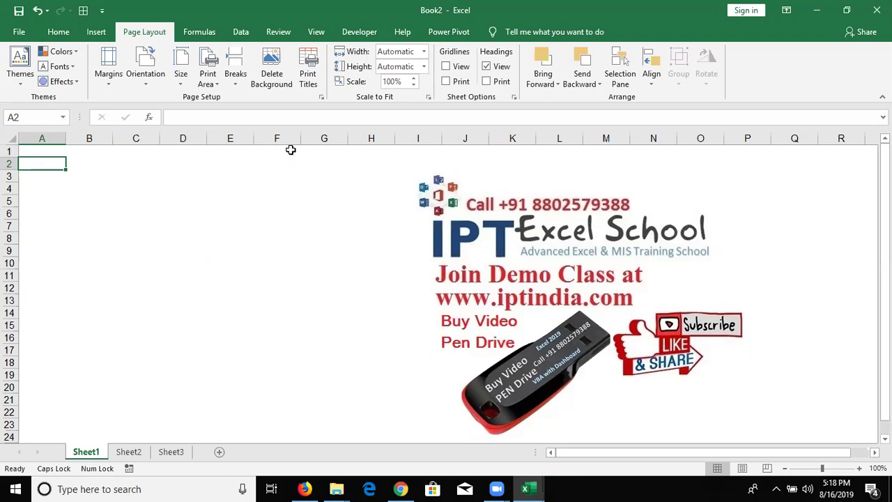
key("Right")
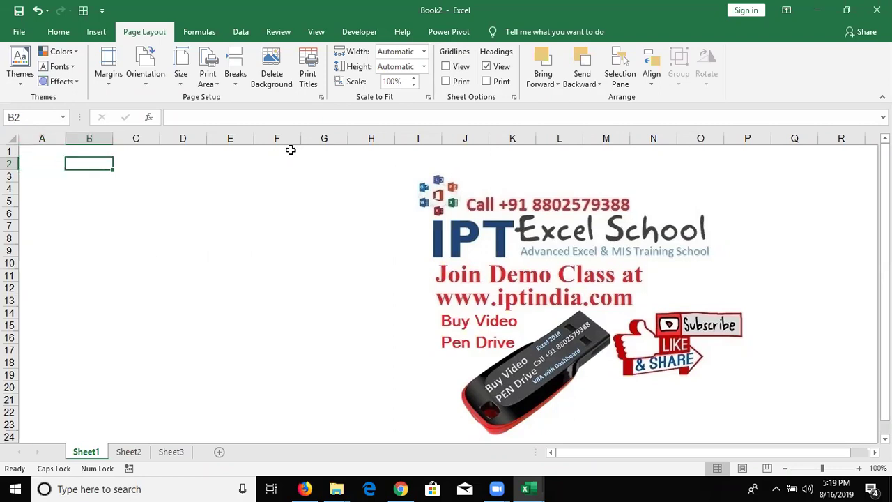
type("8/16")
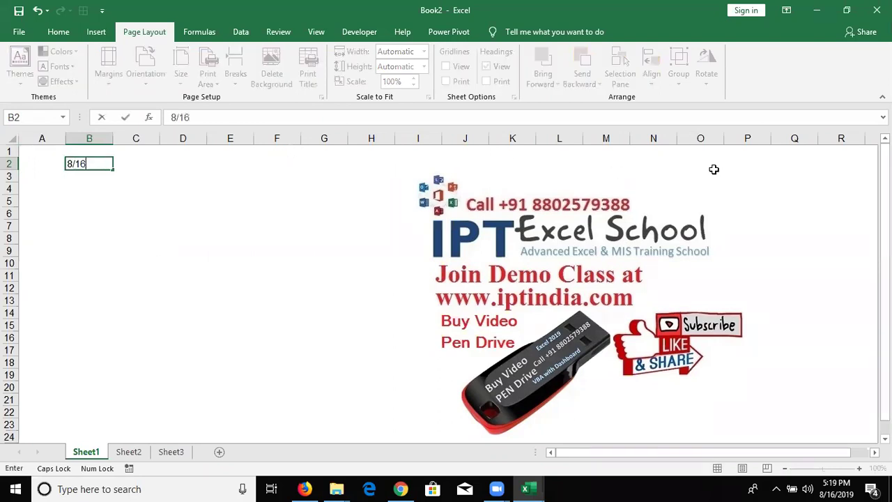
key("Return")
key("Up")
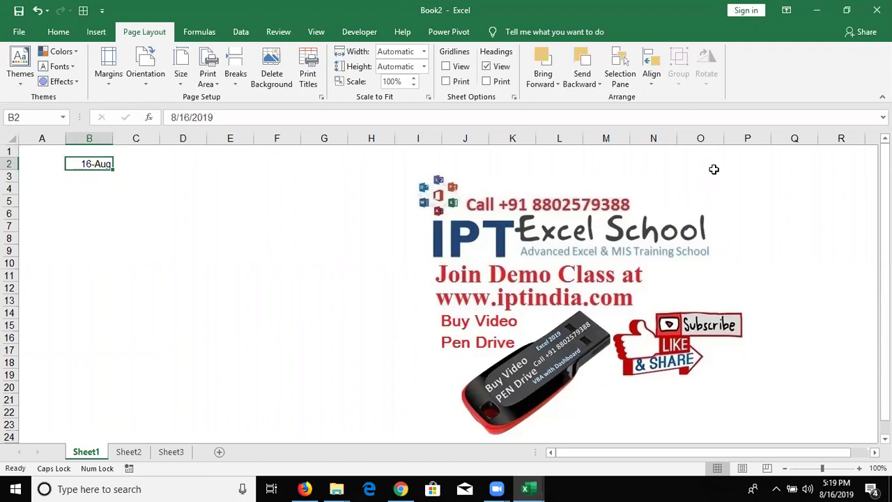
key("Right")
key("Left")
key("Right")
key("Left")
key("Right")
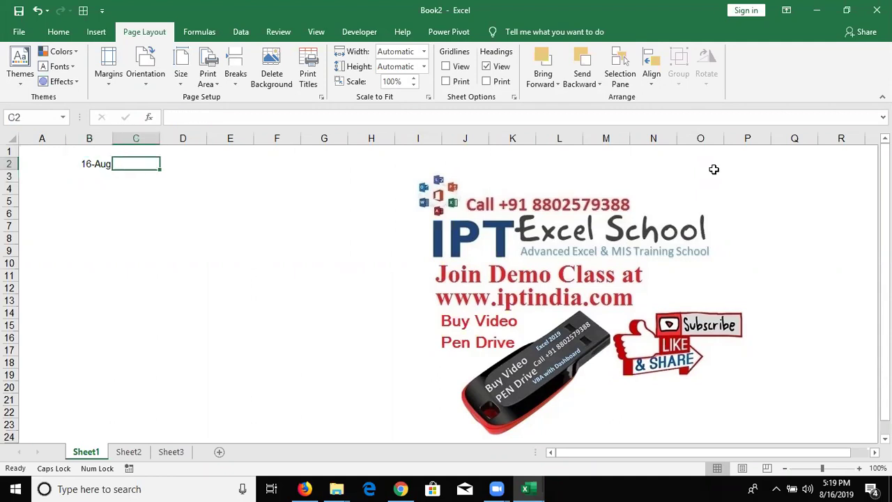
- Enter 16/8 in C2, then undo it
type("16/8")
key("Return")
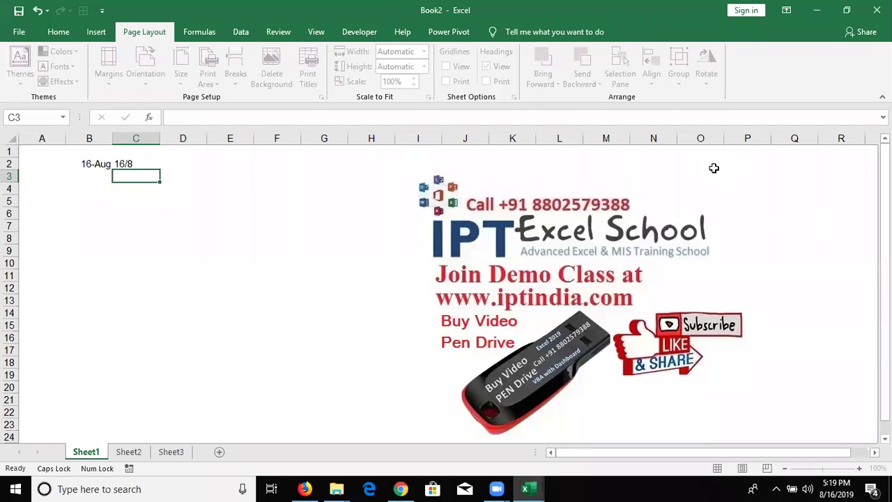
key("ctrl+z")
- Replace B2's date with 7/4, then clear B2 and move to A2
key("F2")
key("BackSpace")
key("BackSpace")
key("BackSpace")
type("7/4")
key("Return")
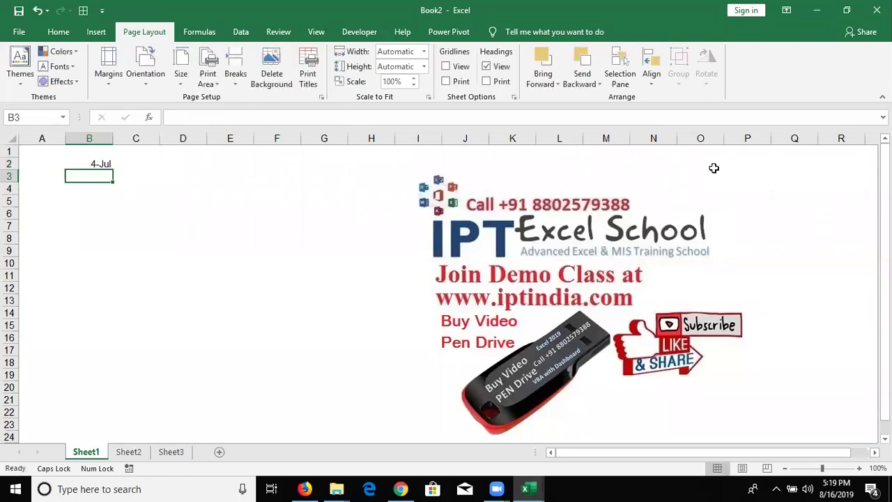
key("Up")
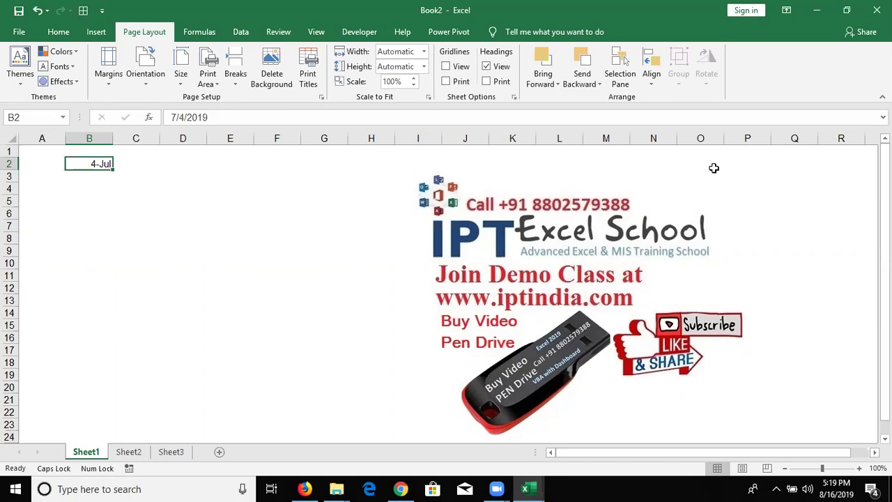
key("Delete")
key("Left")
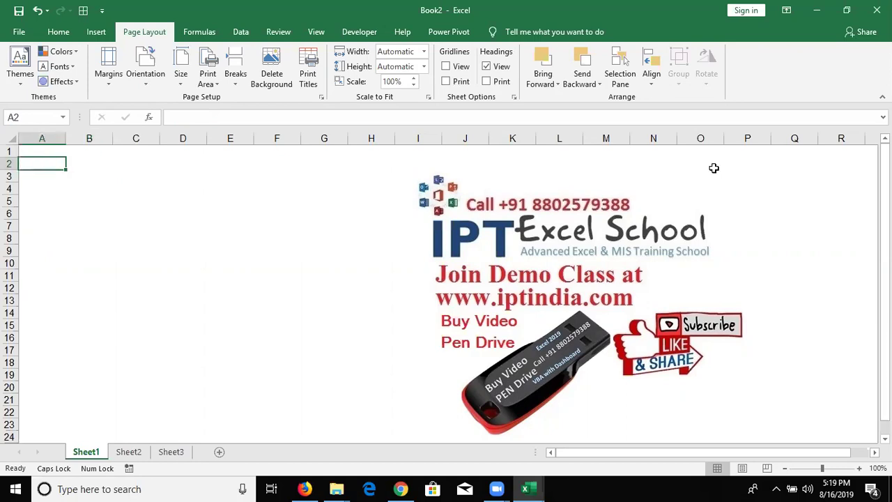
type("8-AUG")
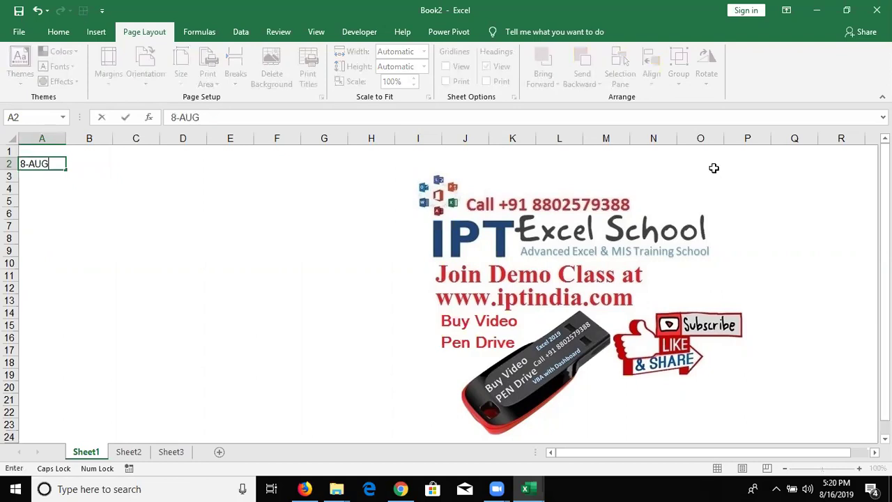
key("Return")
key("Up")
key("Right")
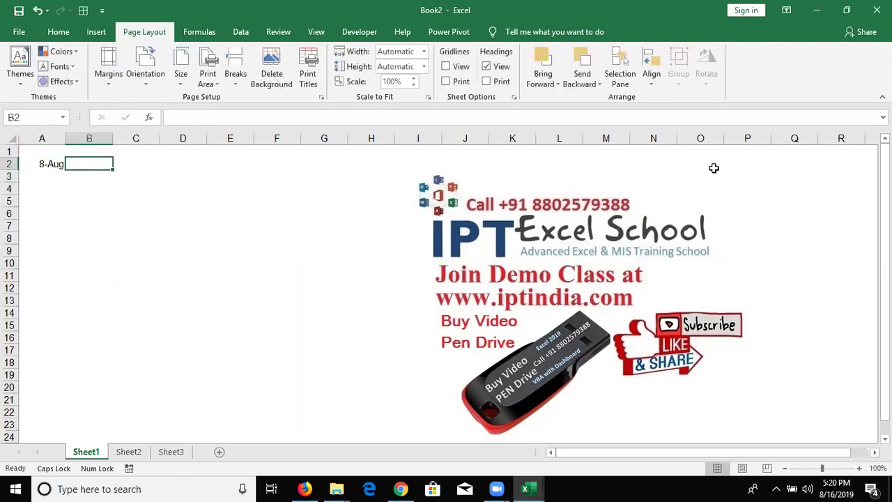
key("Left")
type("16/")
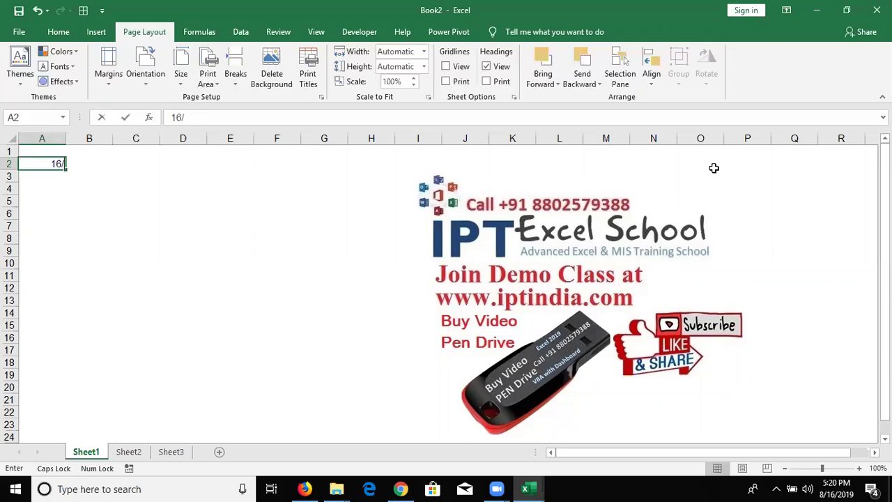
type("AUG")
key("Return")
key("Up")
key("Right")
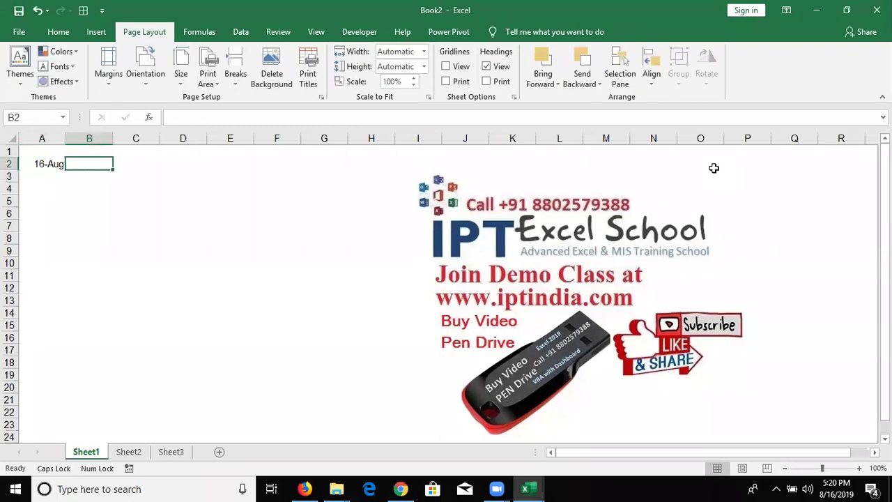
type("16/AUG")
key("Return")
key("Up")
key("Left")
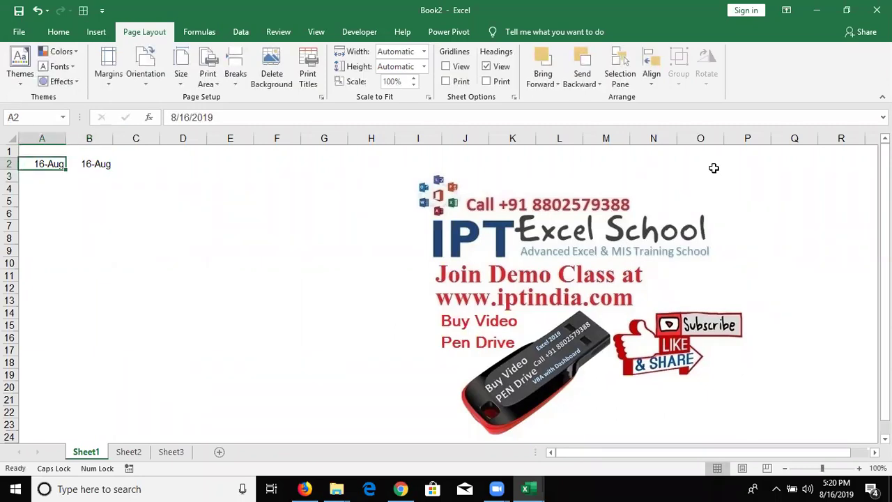
key("shift+Right")
key("Delete")
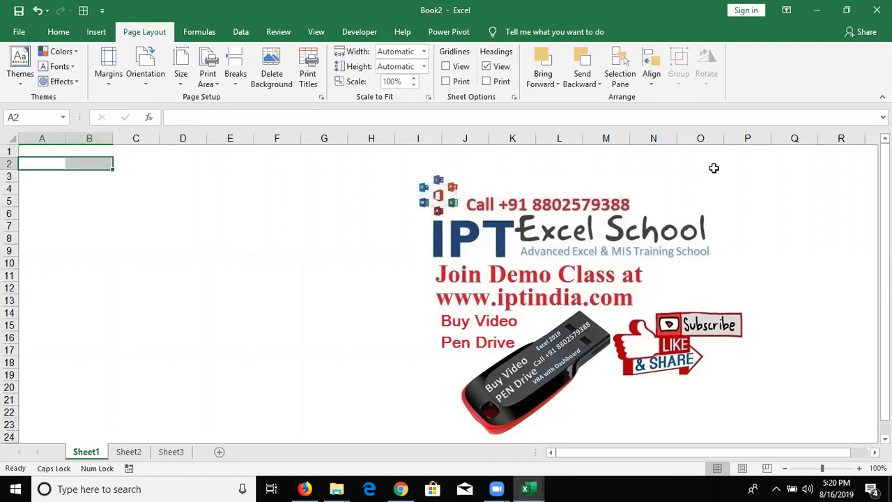
key("shift+Left")
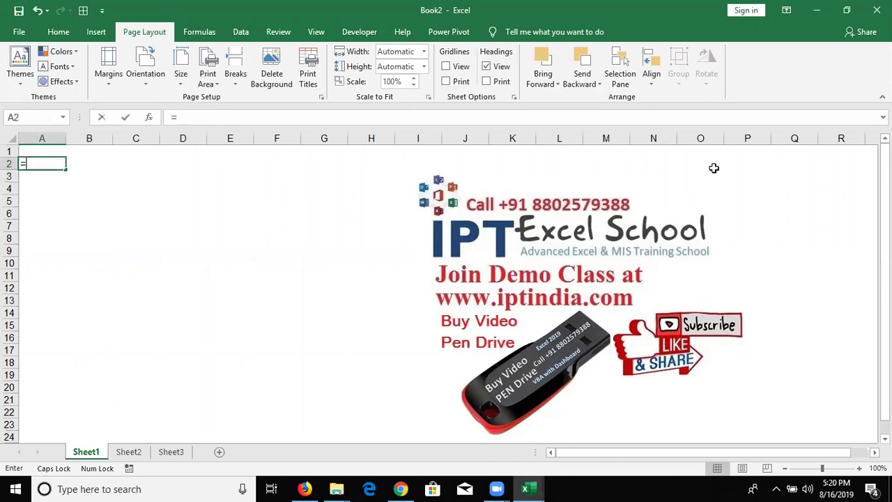
- Enter =DATE(2016,8,16) in cell A2
type("=DATE(2016,")
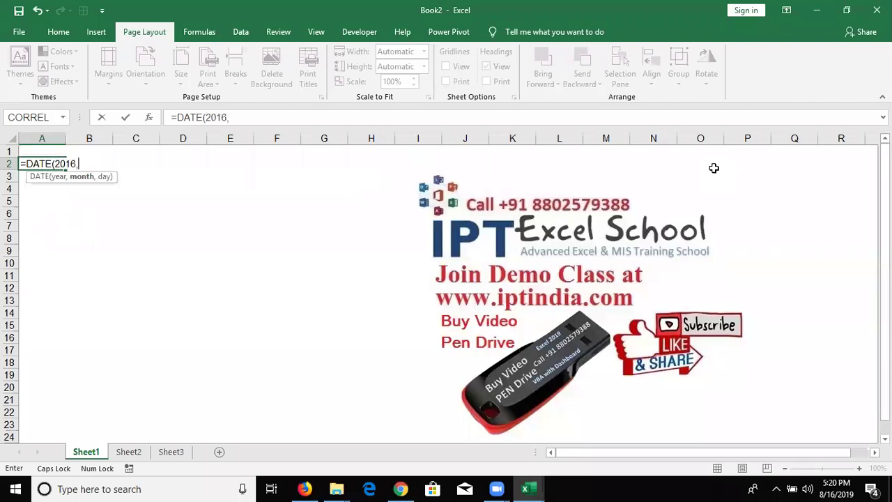
type("8,16")
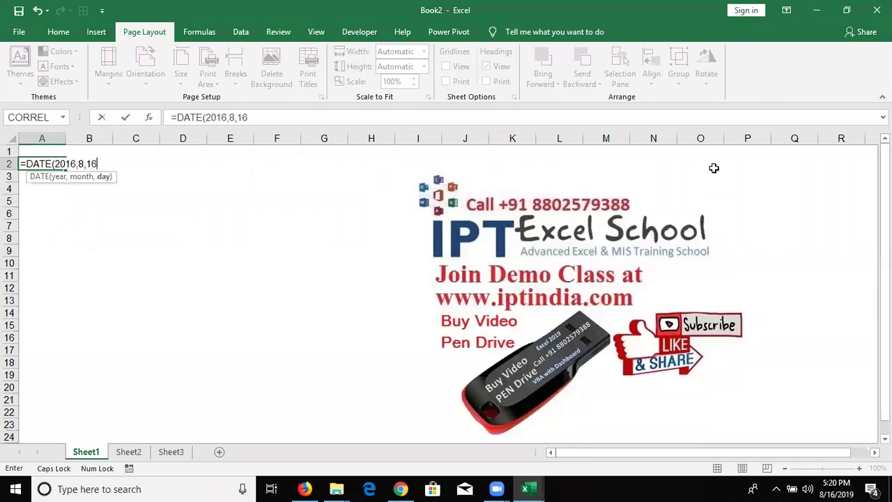
key("ctrl+Return")
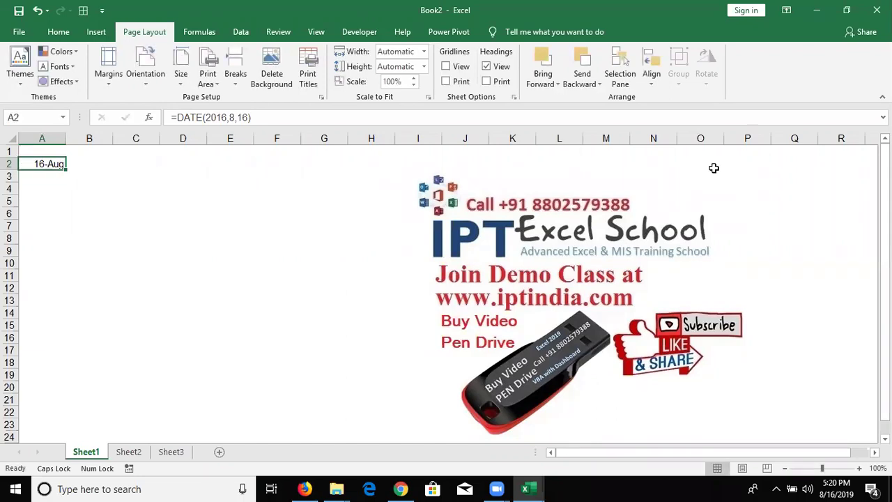
key("Right")
key("Left")
- Change the formula's year to 2019 and format A2 as 16-Aug-19
left_click(225, 117)
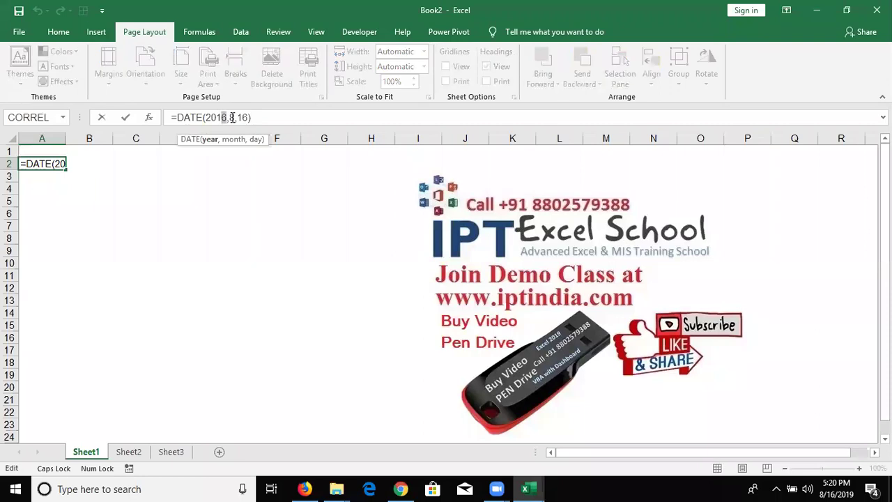
key("Return")
key("Up")
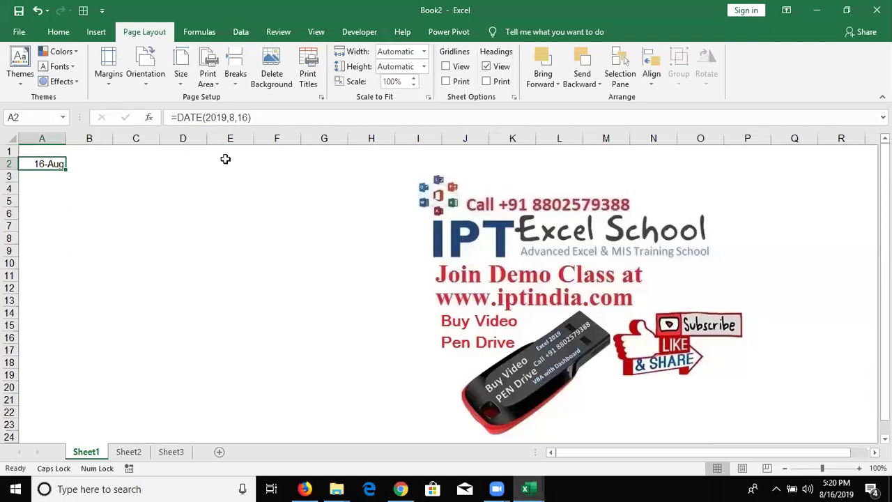
key("ctrl+shift+3")
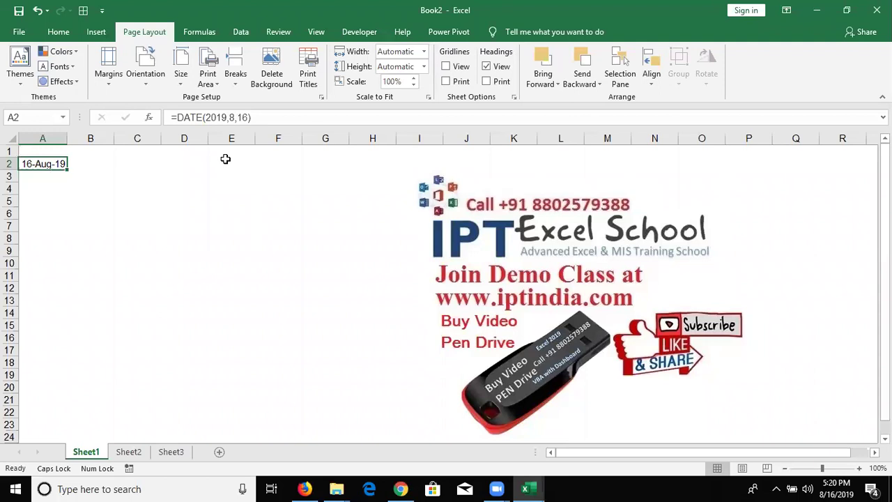
key("Right")
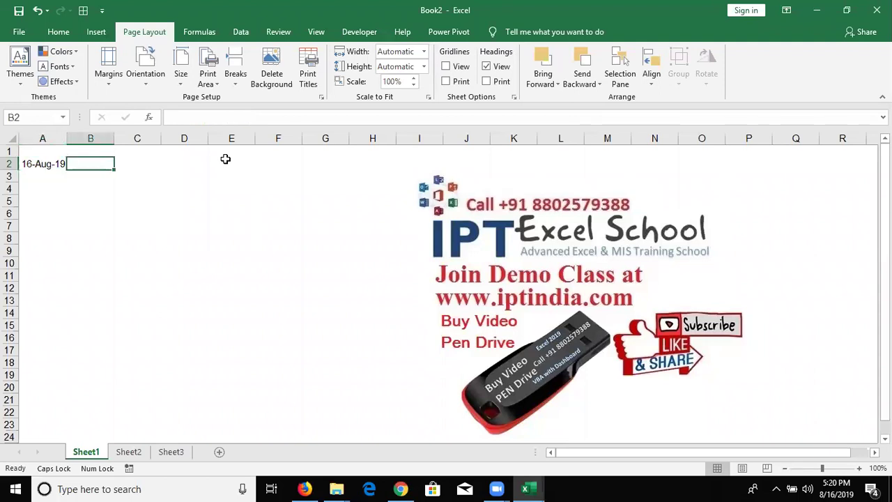
- Enter =YEAR(A2) in B2
type("=")
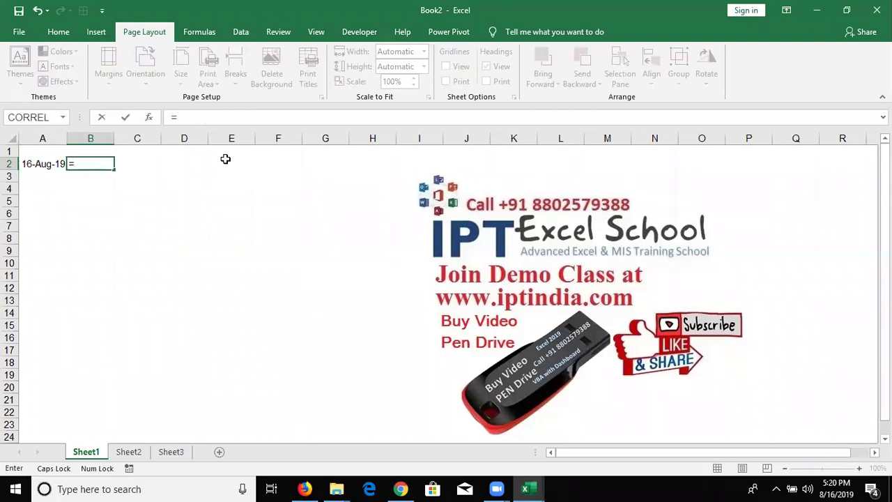
type("YEAR(")
key("Left")
key("Return")
key("Up")
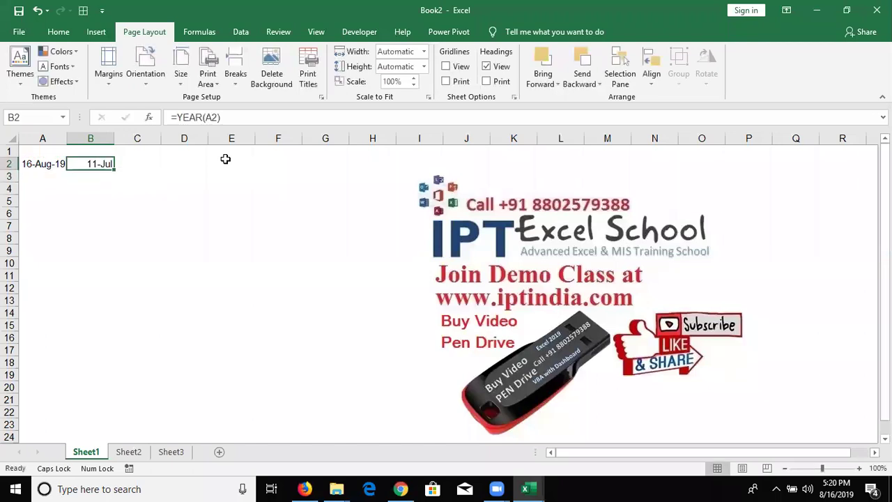
key("Right")
- Enter =MONTH(A2) in C2 and =DAY(A2) in D2, giving 8 and 16
type("=")
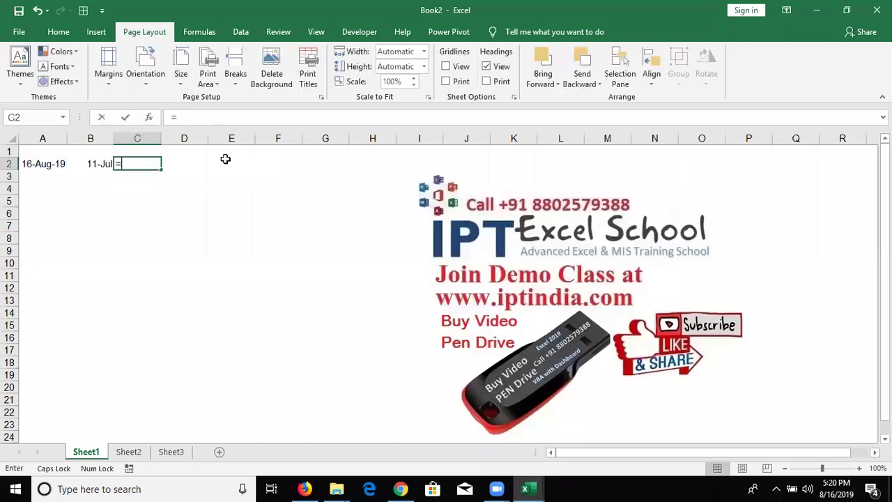
type("MON")
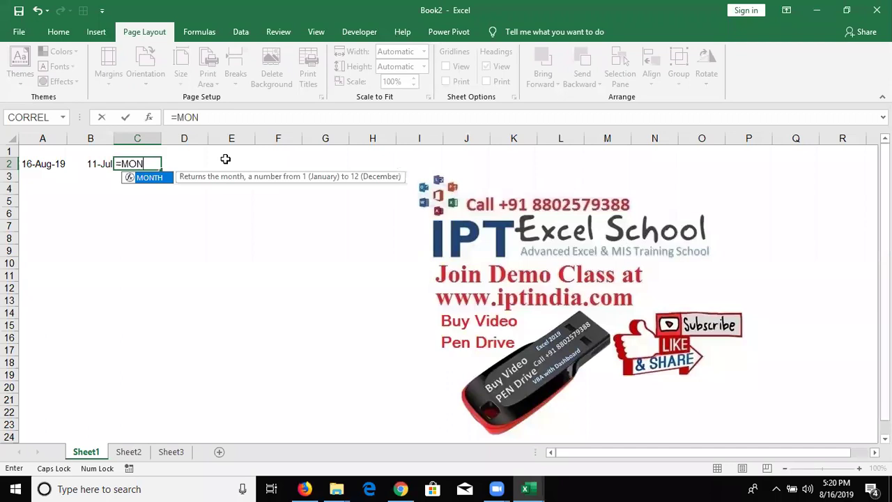
key("Tab")
key("Left")
key("Left")
key("Return")
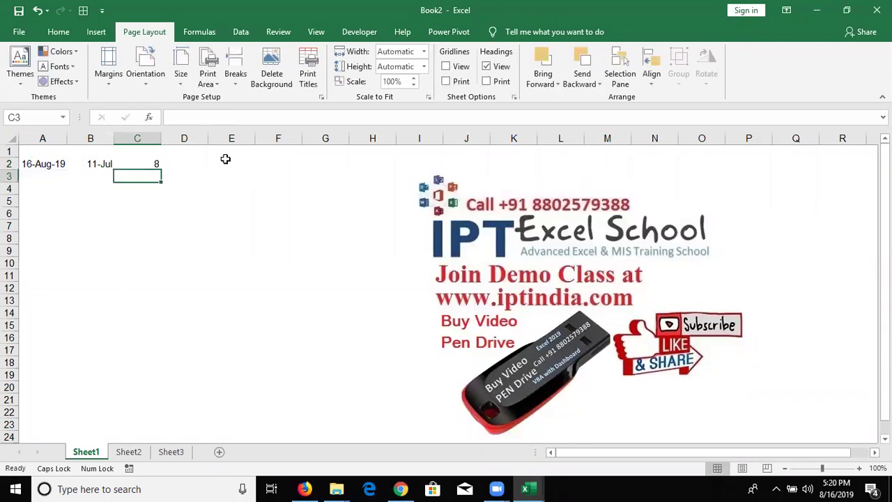
key("Up")
key("Right")
type("=")
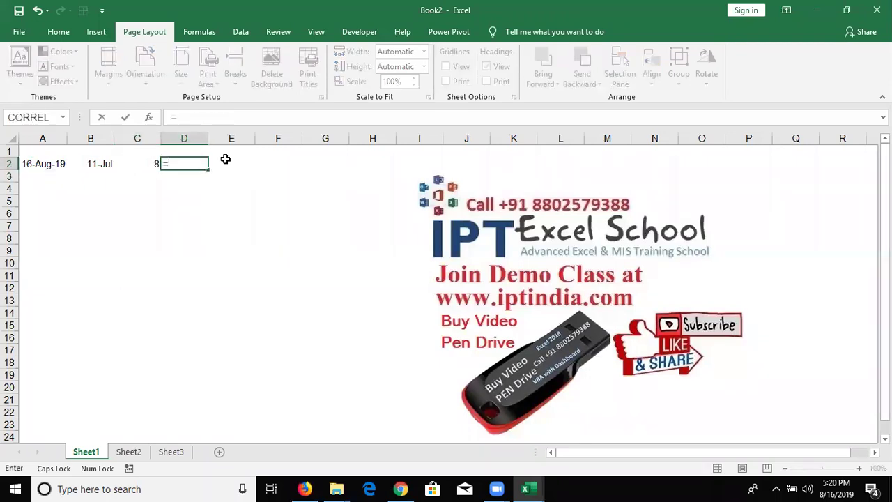
type("DAY")
key("Tab")
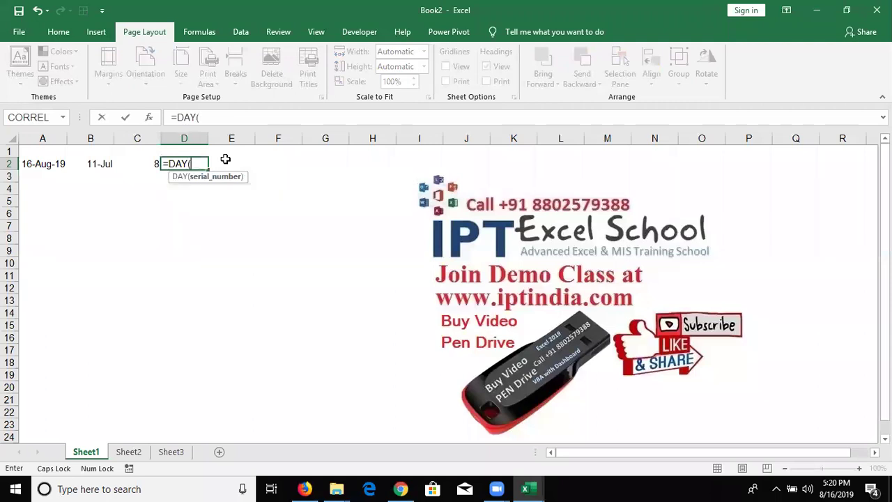
key("Left")
key("Left")
key("Left")
key("Return")
- Apply General format to B2 so the year shows as 2019
key("Left")
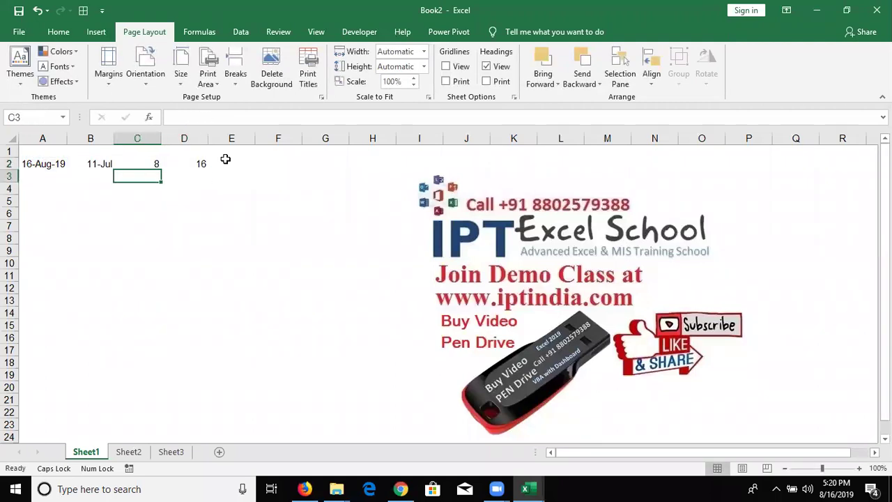
key("Left")
key("Up")
key("ctrl+shift+grave")
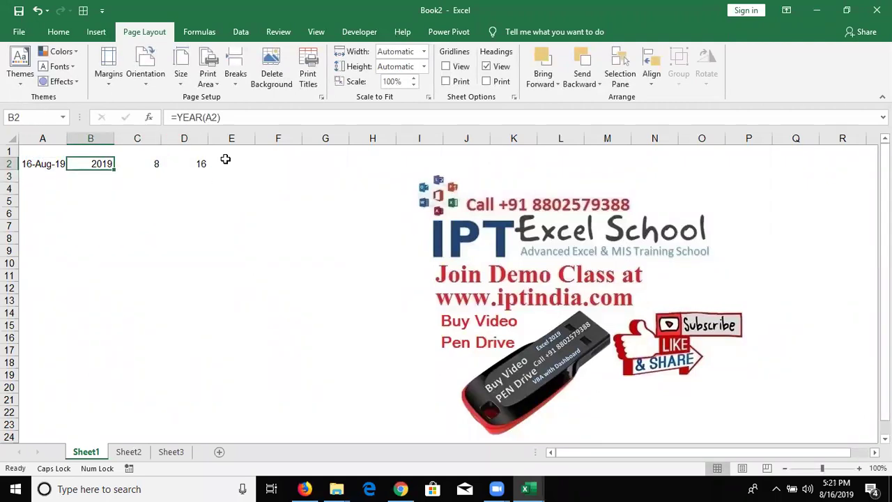
key("Right")
left_click(226, 163)
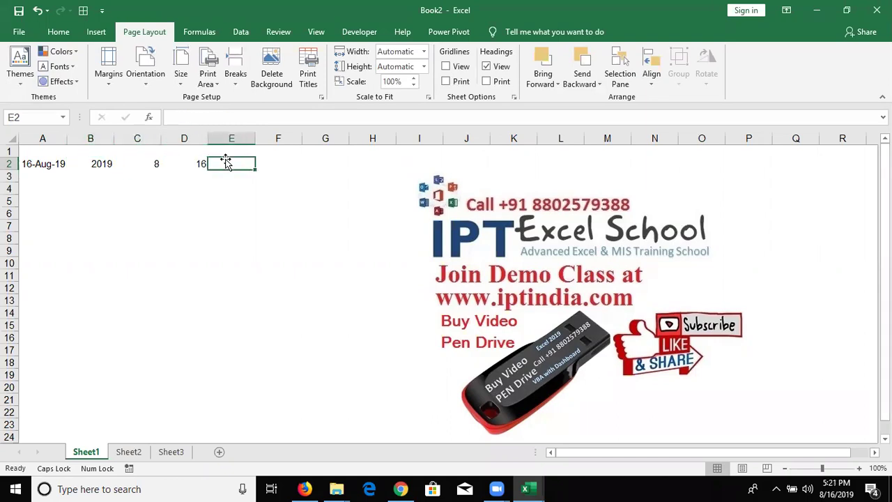
- Enter =DATE(B2,C2,D2) in E2 to rebuild the date 8/16/2019
type("=DATE(")
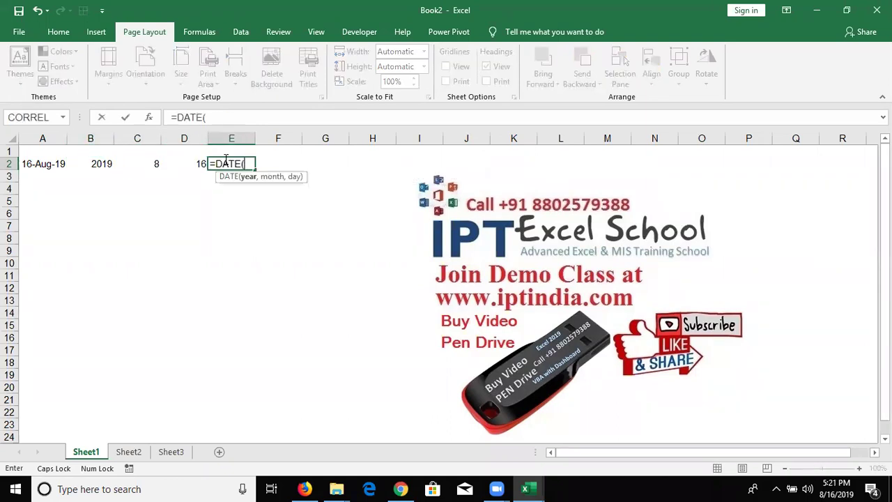
key("Left")
key("Left")
key("Left")
type(",")
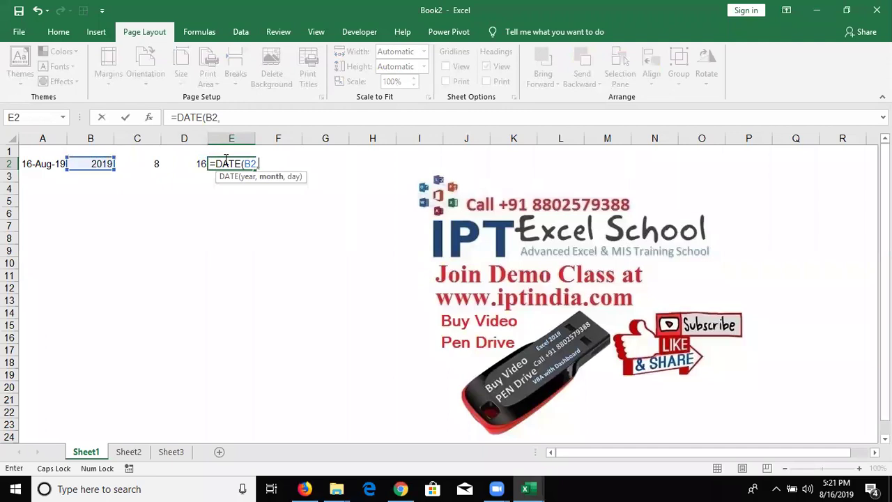
key("Left")
key("Left")
type(",")
key("Left")
key("Left")
key("Right")
key("ctrl+Return")
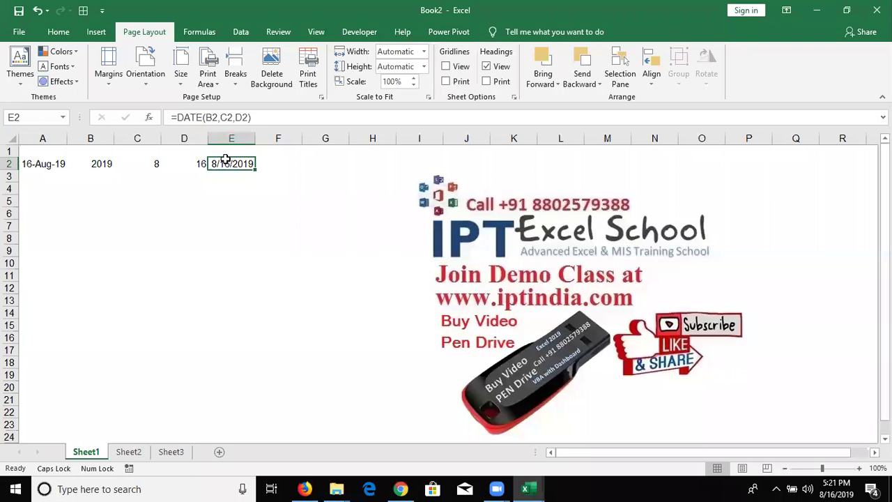
key("Left")
key("Left")
key("Left")
key("Down")
key("Down")
key("Down")
key("Up")
key("Right")
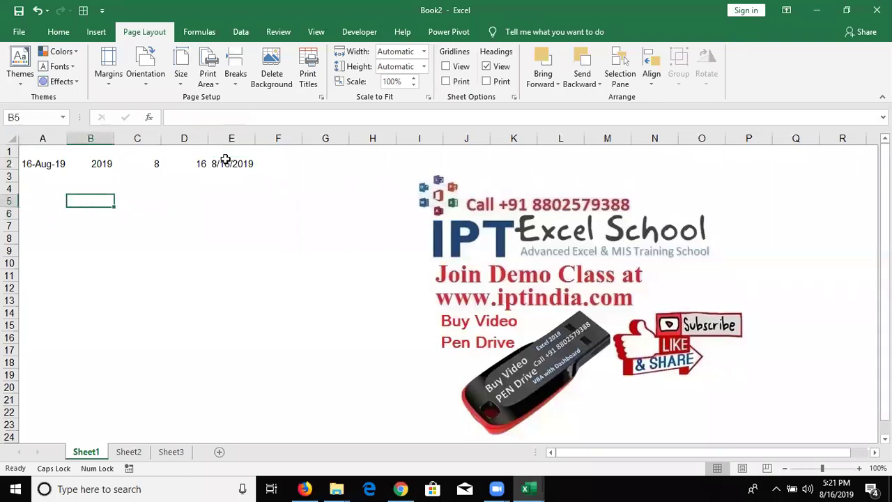
- Enter =TODAY() in B5, showing 8/16/2019
type("T")
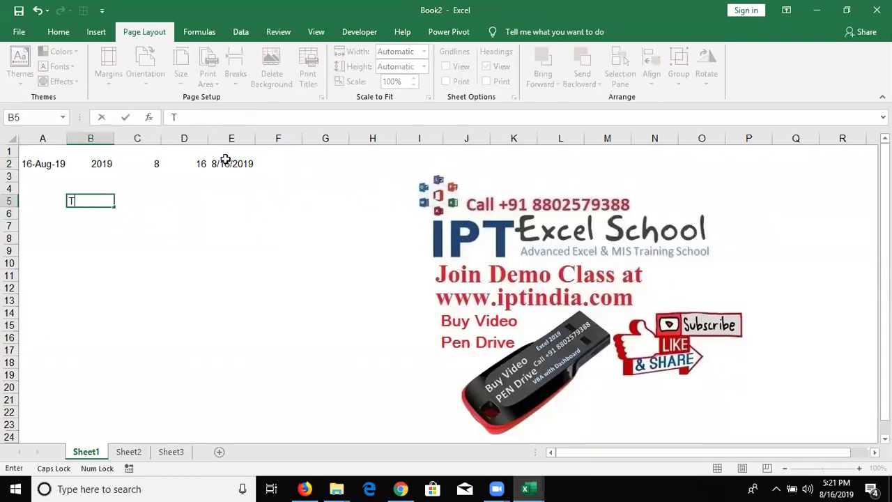
key("BackSpace")
type("=TAO")
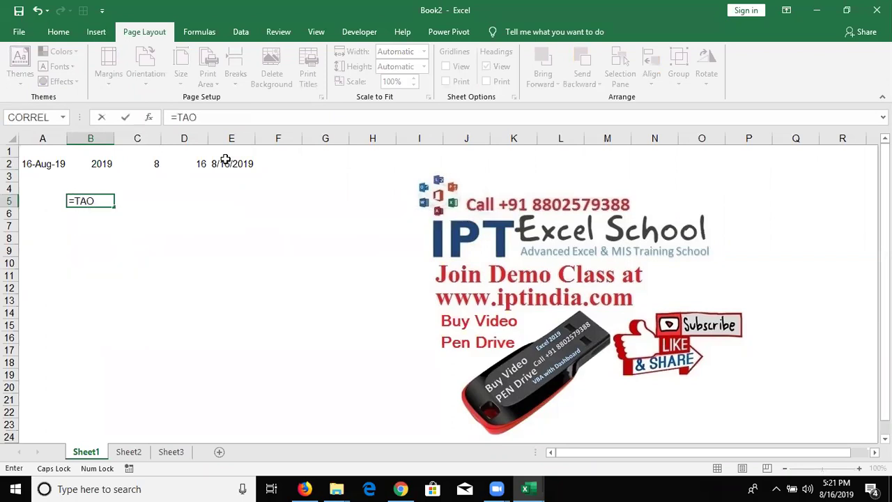
key("BackSpace")
key("BackSpace")
type("OD")
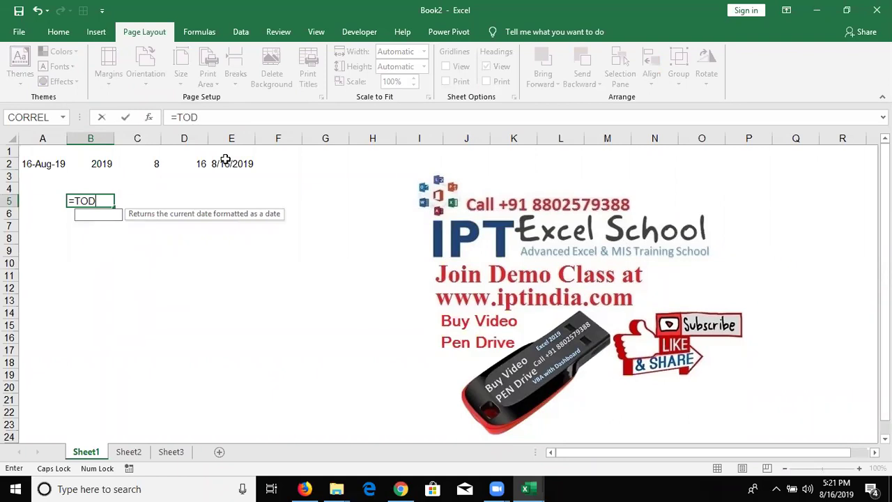
key("Tab")
type(")")
key("Return")
key("Up")
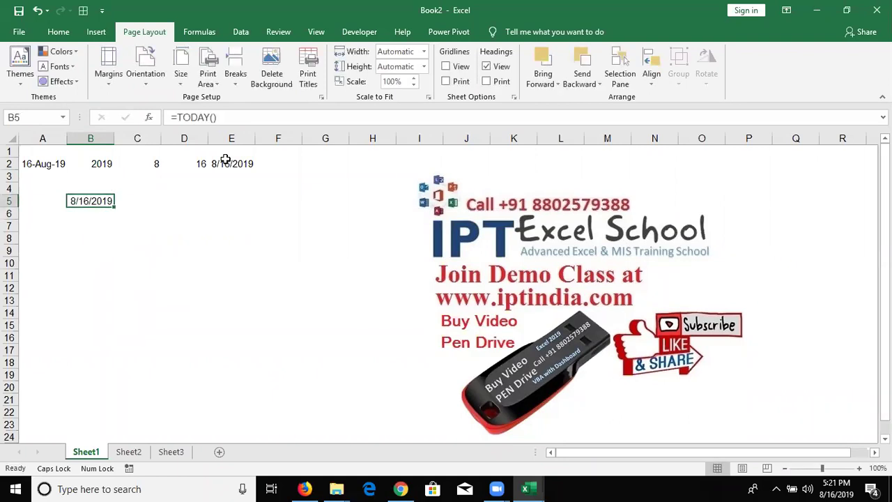
key("Right")
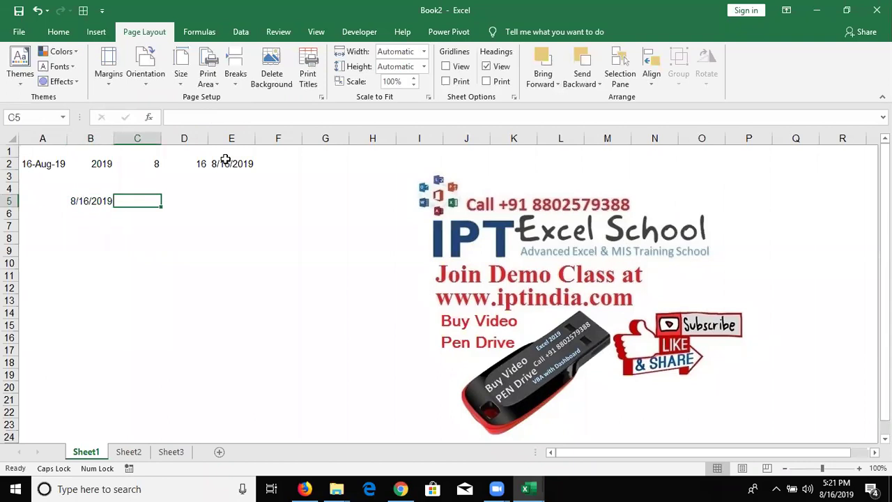
- Enter 20 days in C5 and =B5+C5 in D5, giving 9/5/2019
type("20")
key("Right")
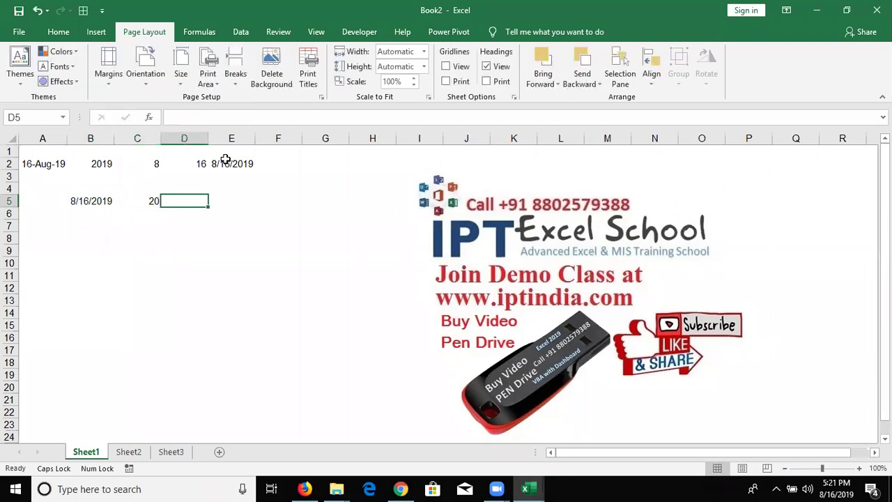
type("=")
key("Left")
key("Left")
type("+")
key("Left")
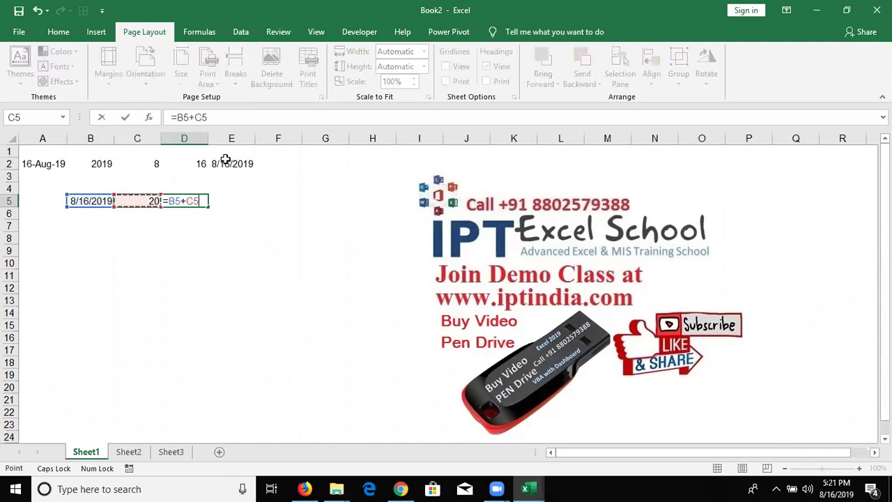
key("Return")
key("Up")
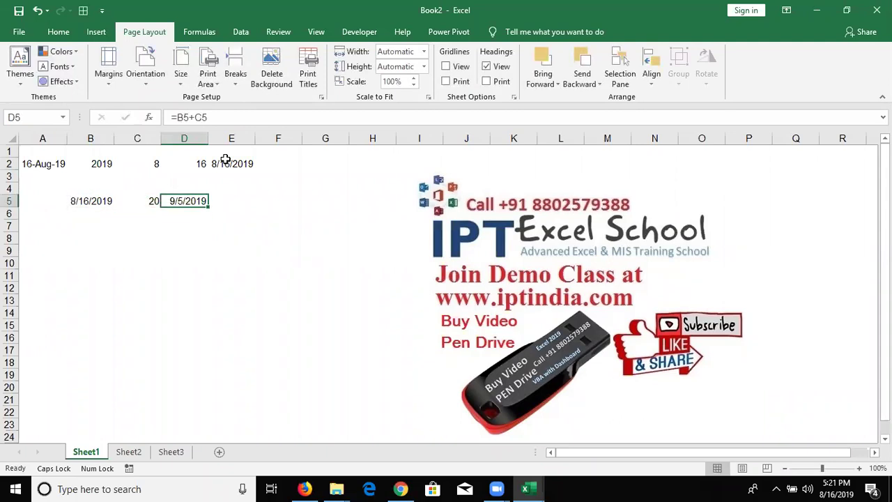
- Enter =TODAY() in B6 and 3 months in C6
key("Return")
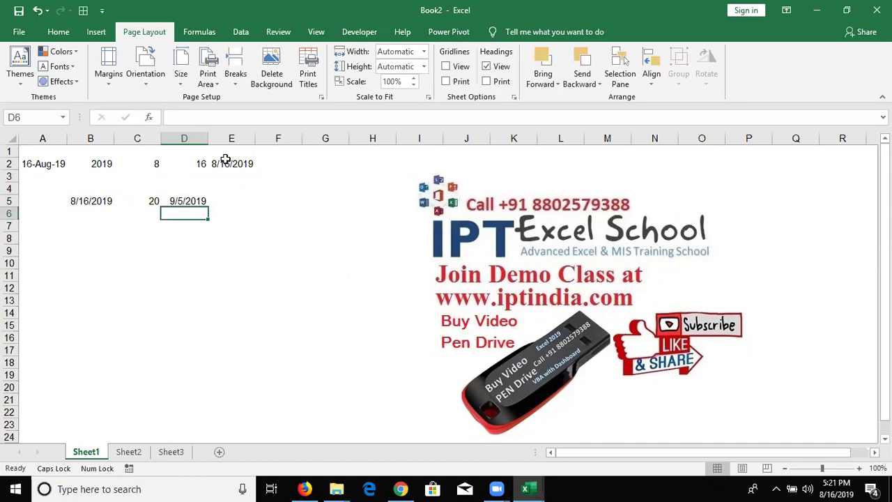
key("Left")
key("Left")
type("=TODAY()")
key("ctrl+Return")
key("Right")
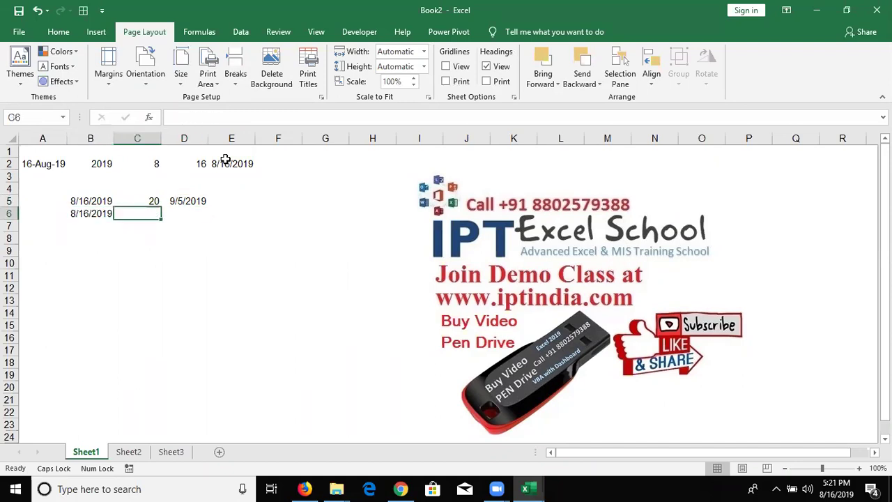
type("3")
key("Tab")
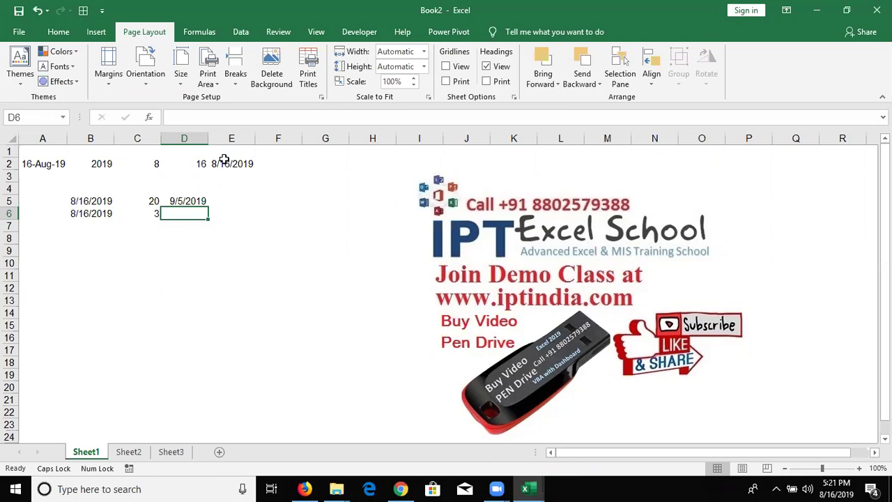
type("=ED")
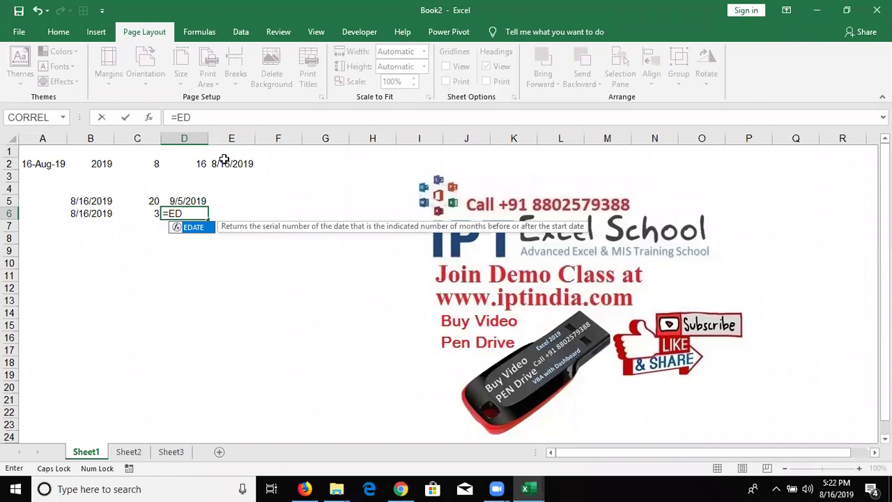
- Complete =EDATE(B6,C6) in D6 and format the result as a date
key("Tab")
key("Left")
key("Left")
type(",")
key("Left")
key("ctrl+Return")
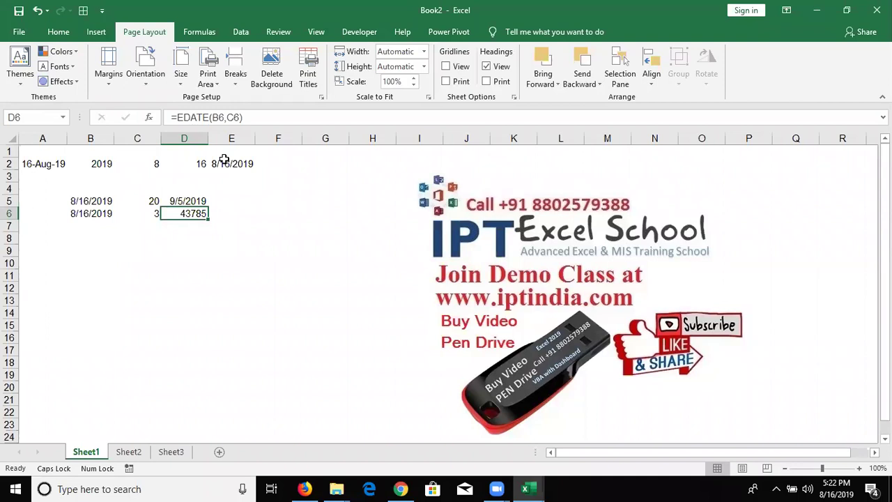
key("ctrl+shift+3")
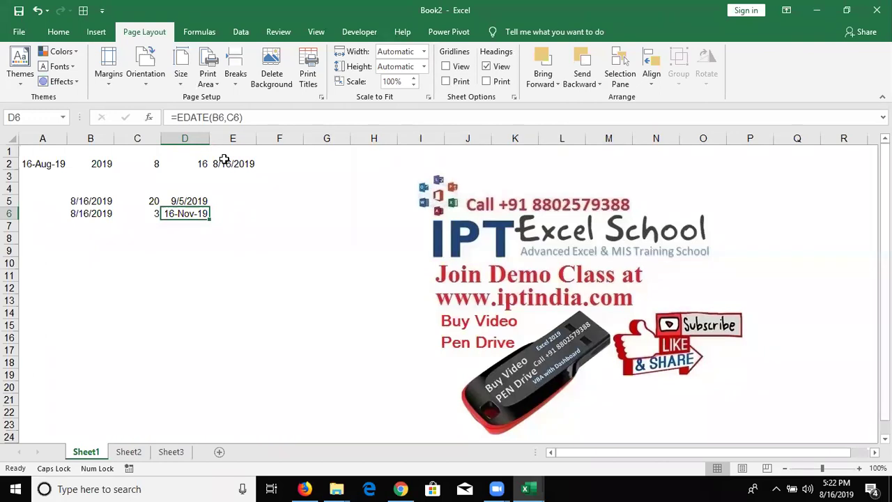
- Try -3 months in C6 (16-May-19), then restore 3 months for 16-Nov-19
key("Left")
key("Left")
key("Right")
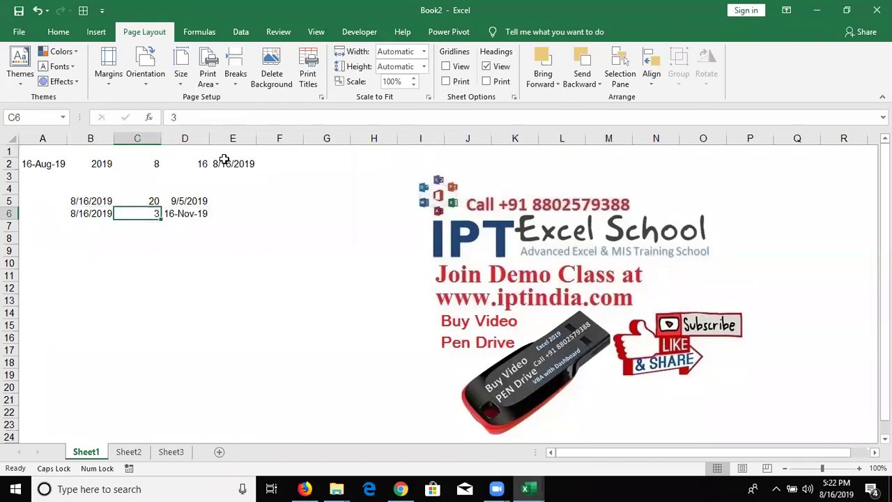
type("-3")
key("Return")
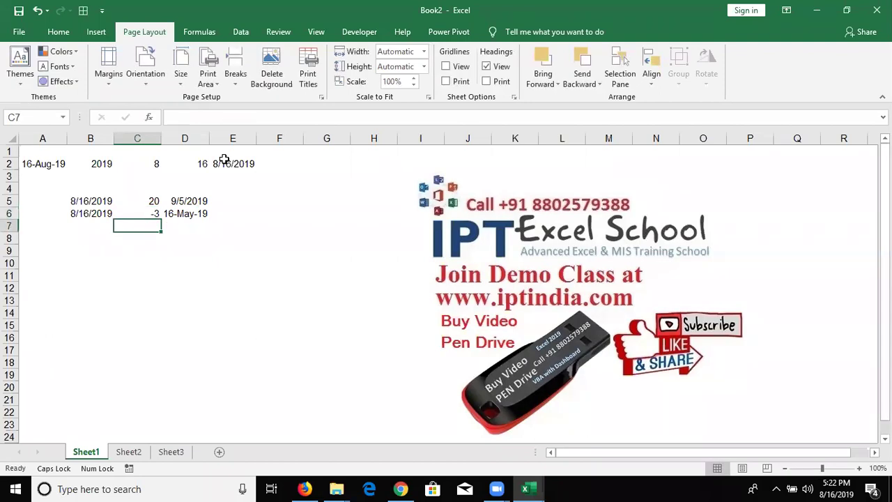
key("Up")
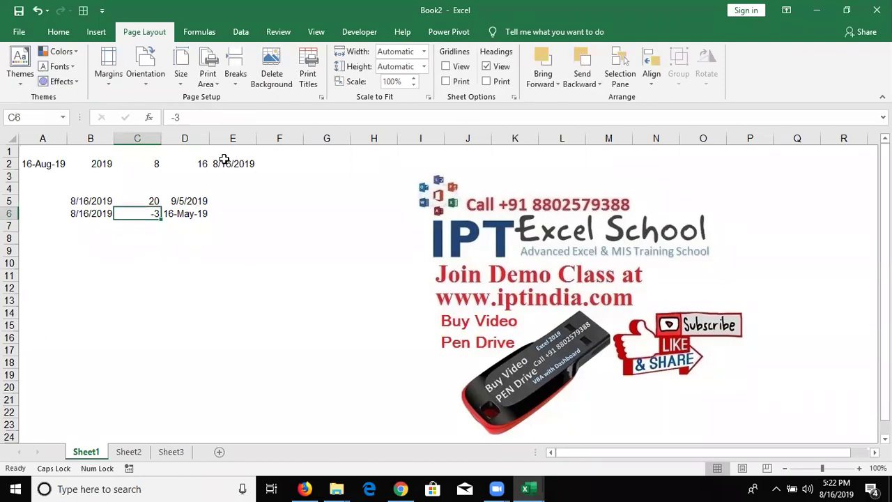
type("3")
key("Return")
key("Up")
key("Return")
key("Left")
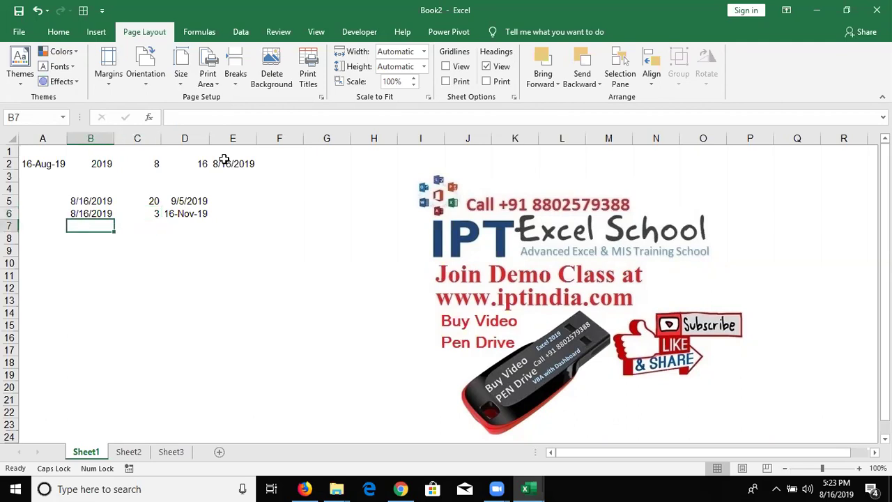
key("ctrl+e")
key("Return")
key("ctrl+semicolon")
type("2\t4\t30")
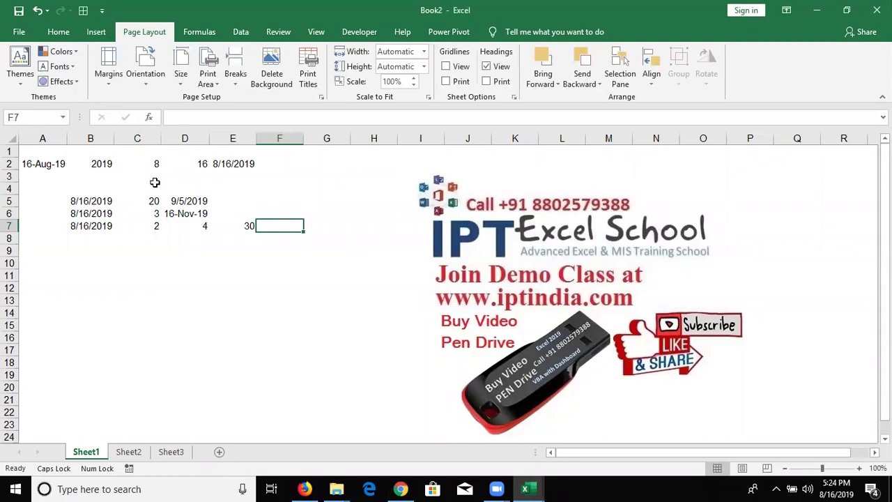
left_click_drag(142, 163, 237, 164)
left_click(105, 166)
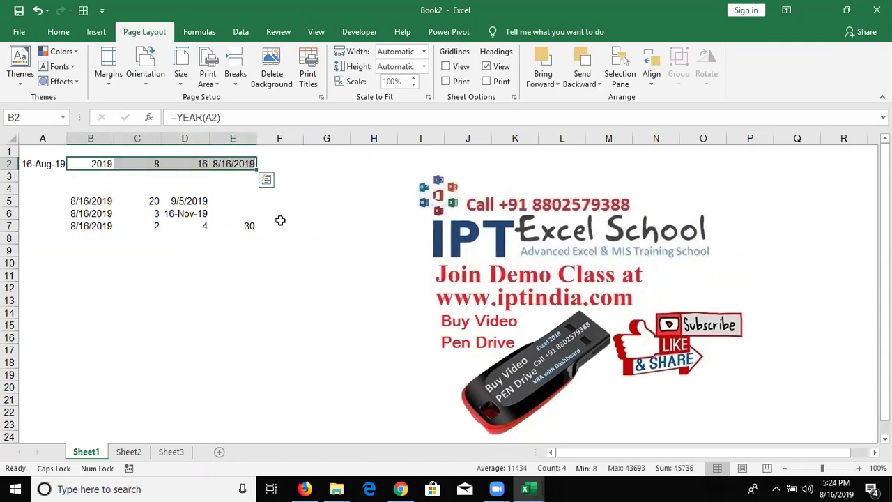
- Type =DATE(YEAR(B7)+2,MONTH(B7)+4,DAY(B7)+30) in F7, adding 2 years, 4 months, 30 days
left_click(281, 222)
type("=")
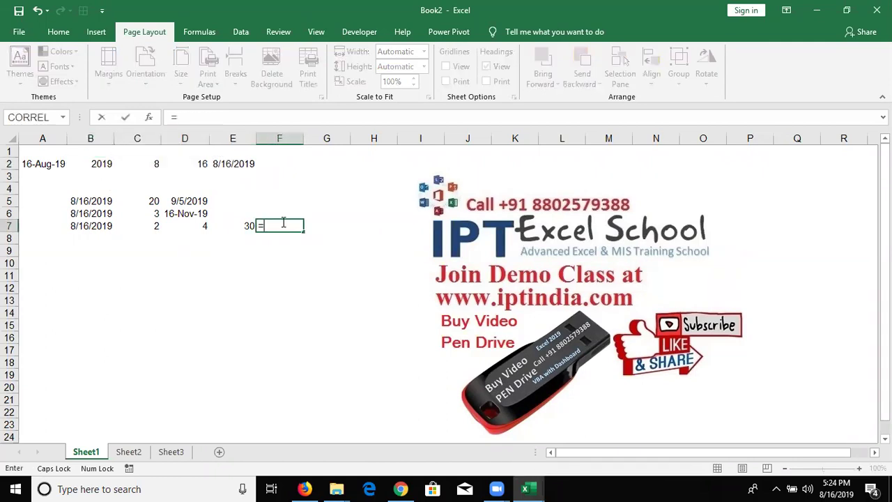
type("DATE(")
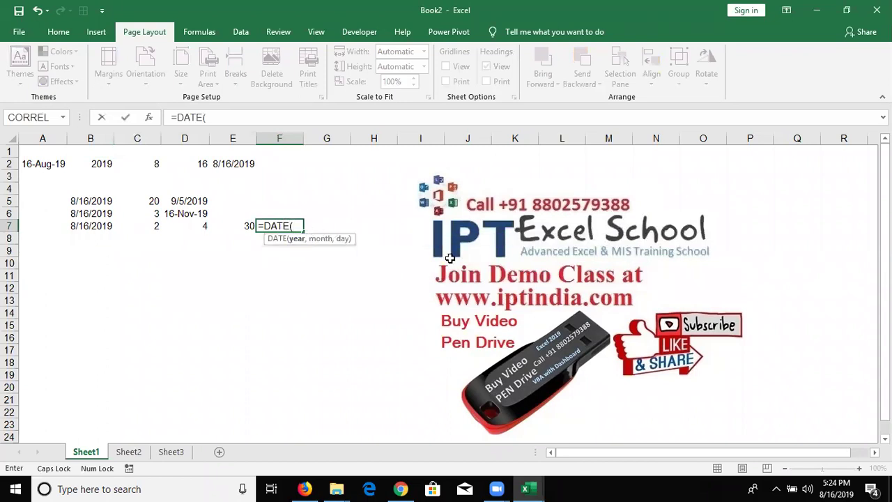
type("Y")
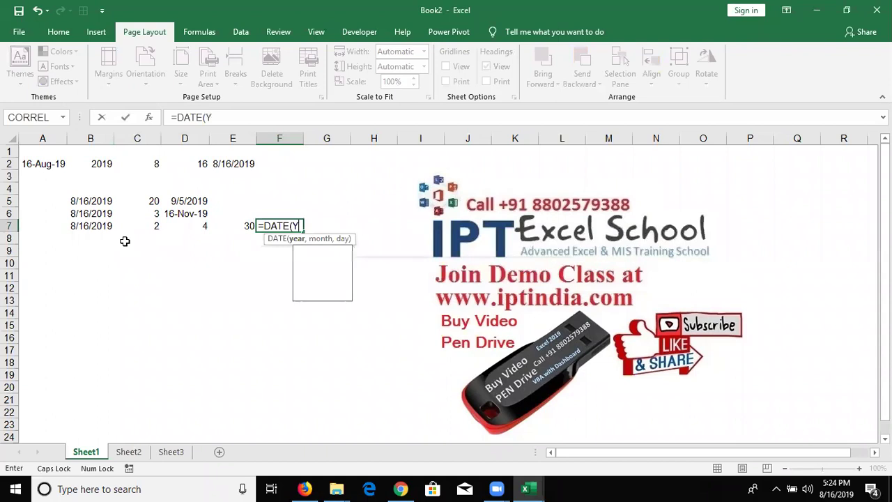
type("E")
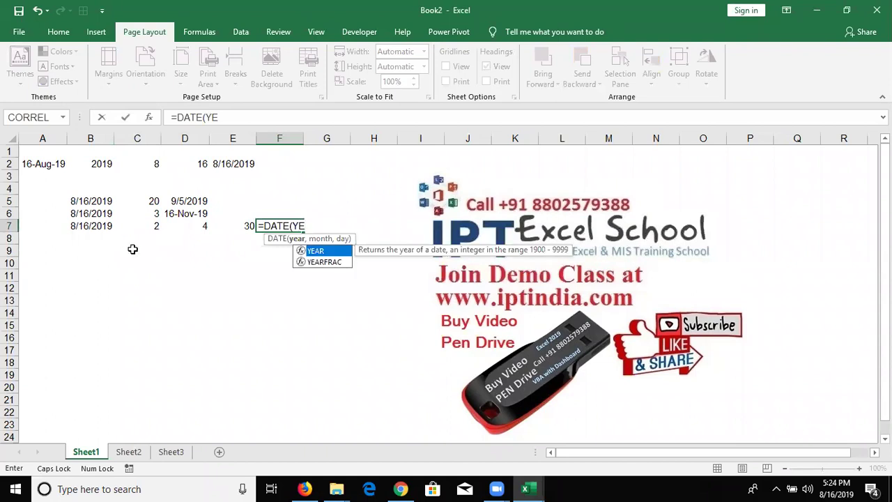
key("Tab")
left_click(88, 228)
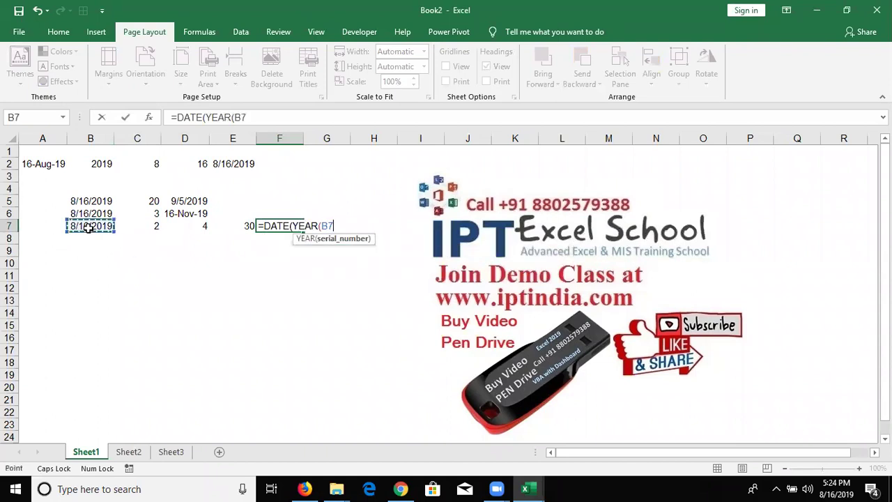
type(")+2")
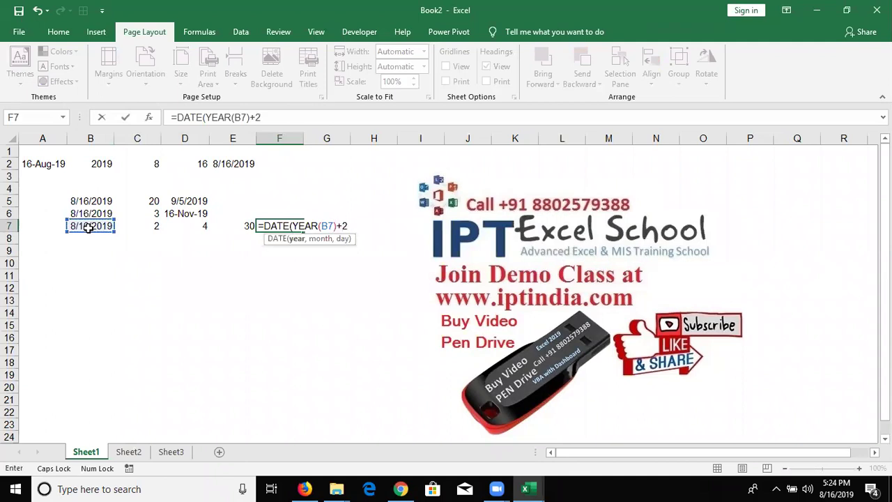
type(",")
type("M")
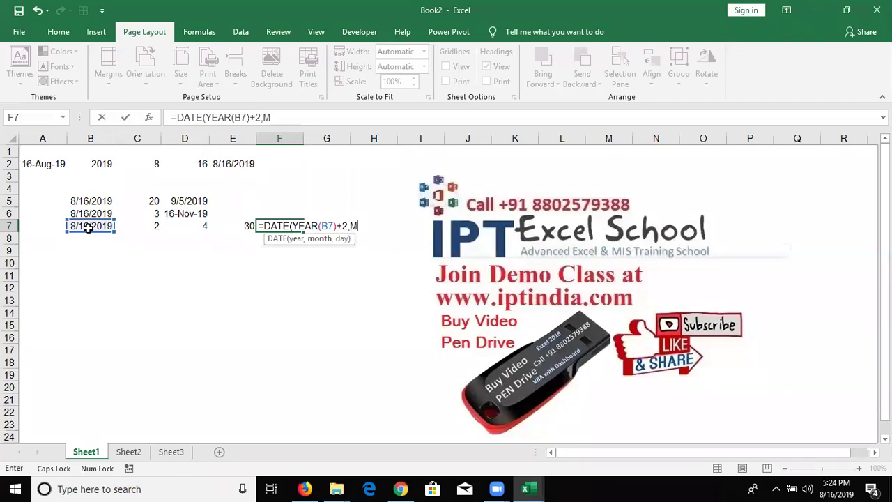
type("ONTH(")
left_click(89, 228)
type(")+4,DAY(")
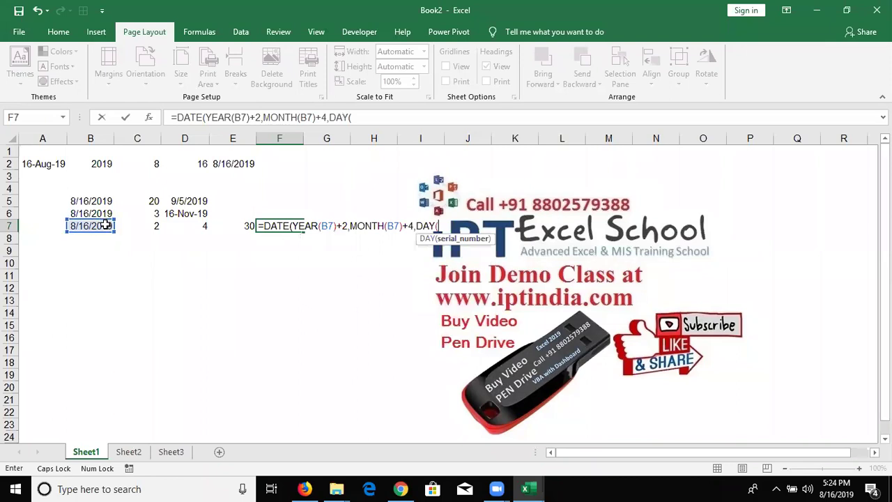
left_click(105, 226)
type(")+30")
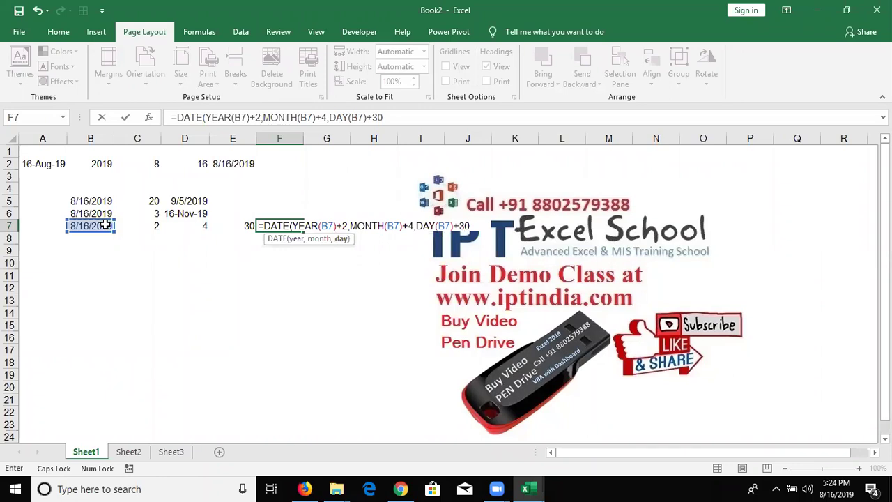
type(")")
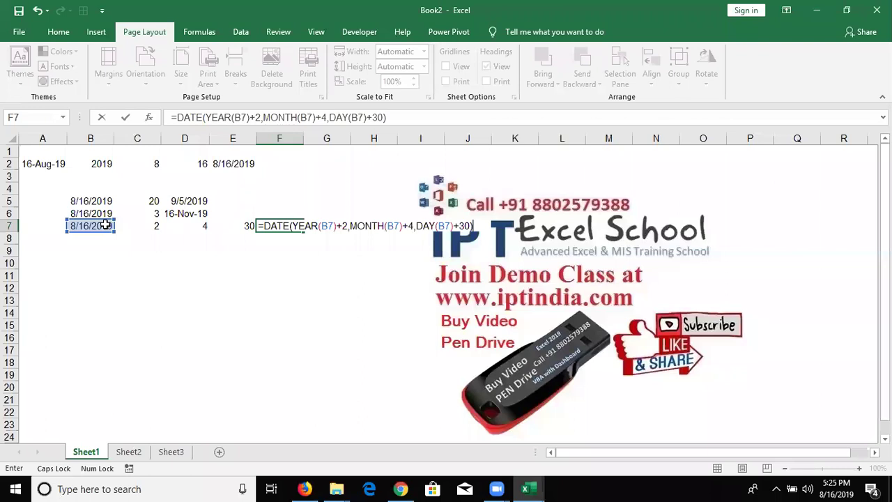
- Enter the DATE formula in F7 and put 2 years in C8
key("Return")
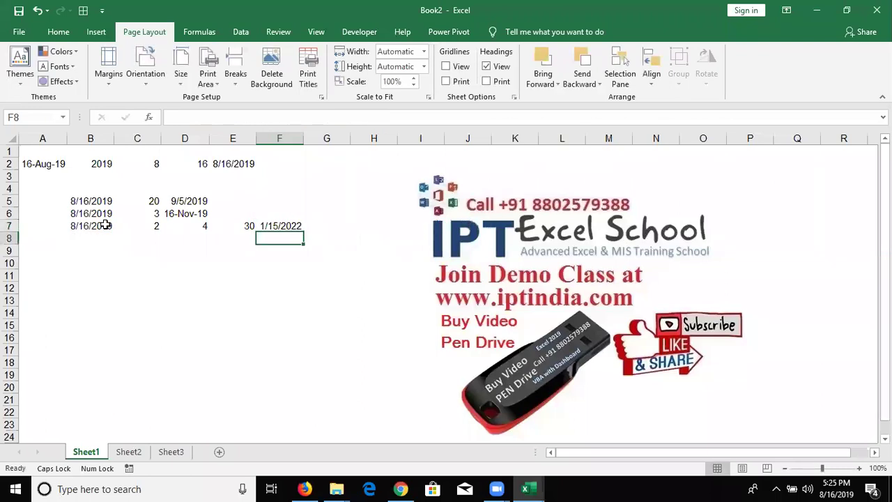
key("Up")
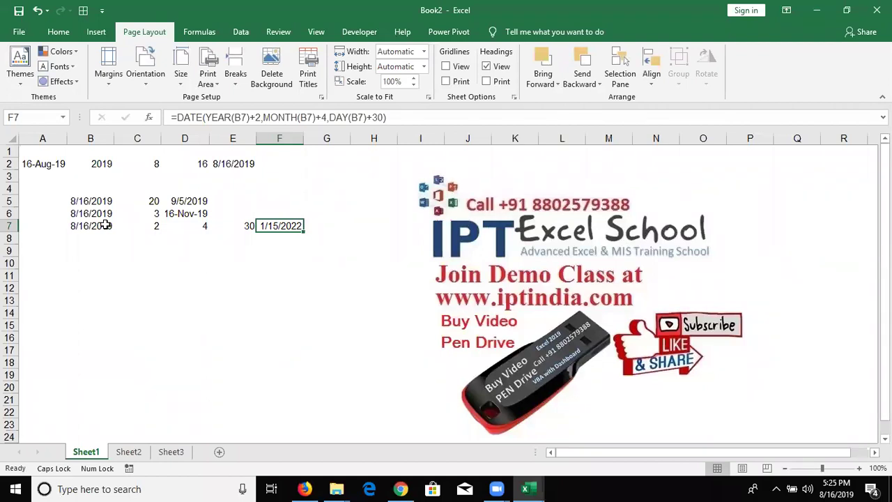
left_click(117, 238)
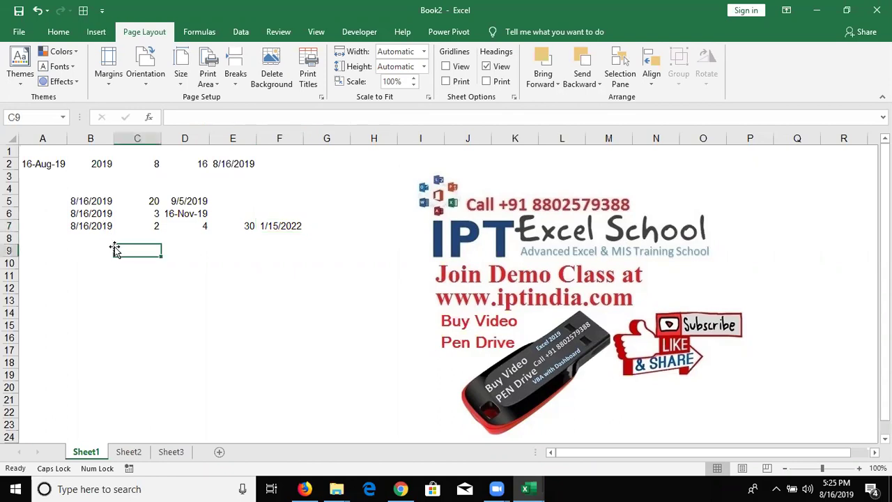
type("2")
key("Tab")
- Enter =EDATE(B7,C8*12) in D8 and format it as a date, showing 16-Aug-21
type("=")
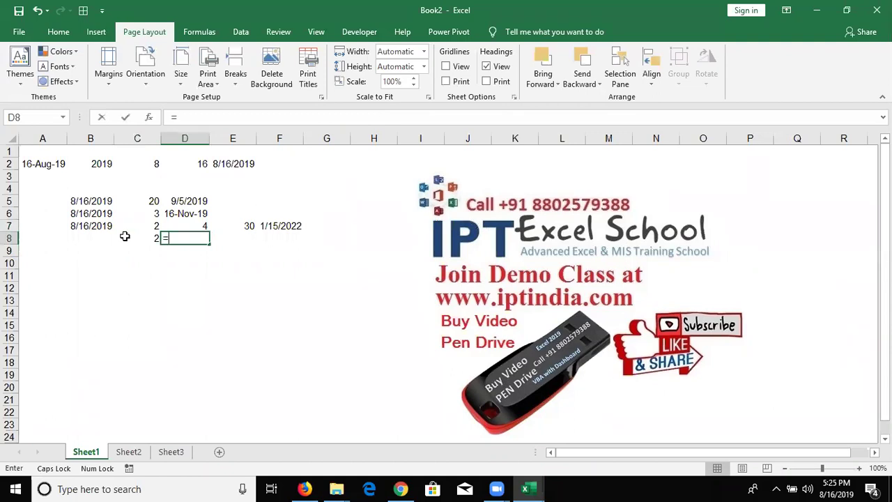
type("EDATE(")
key("Left")
key("Up")
key("Left")
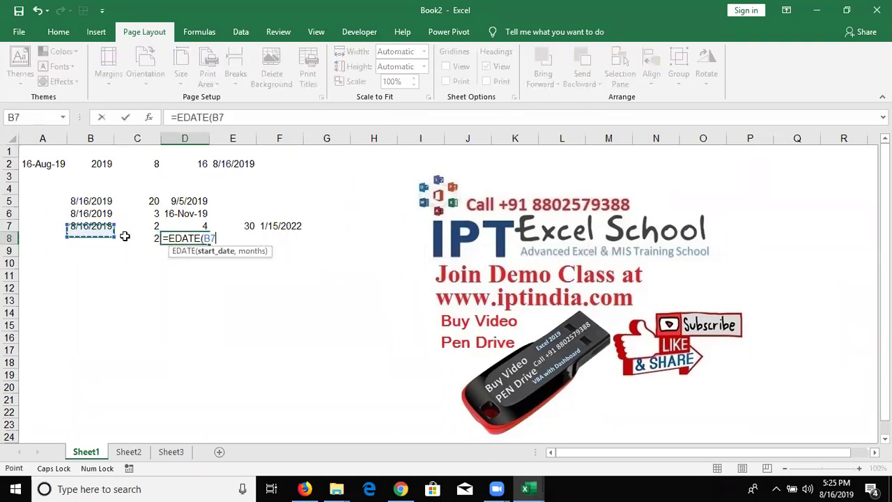
type(",")
key("Up")
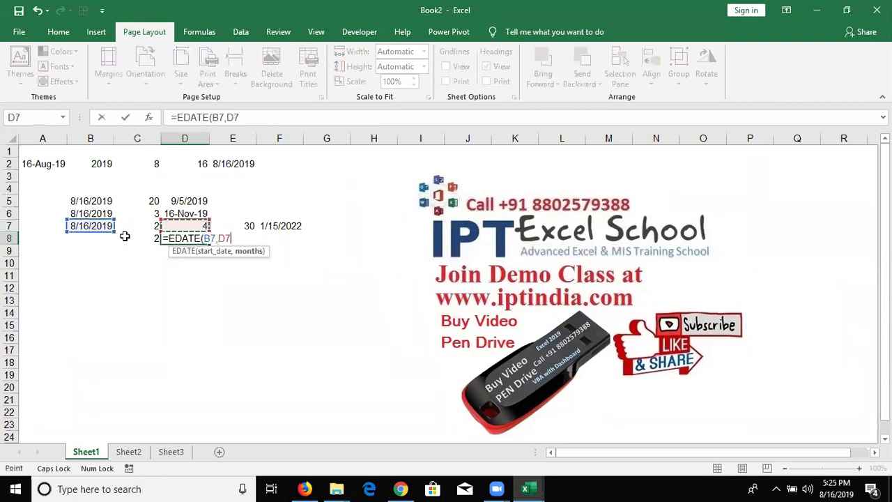
key("Down")
key("Left")
type("*12")
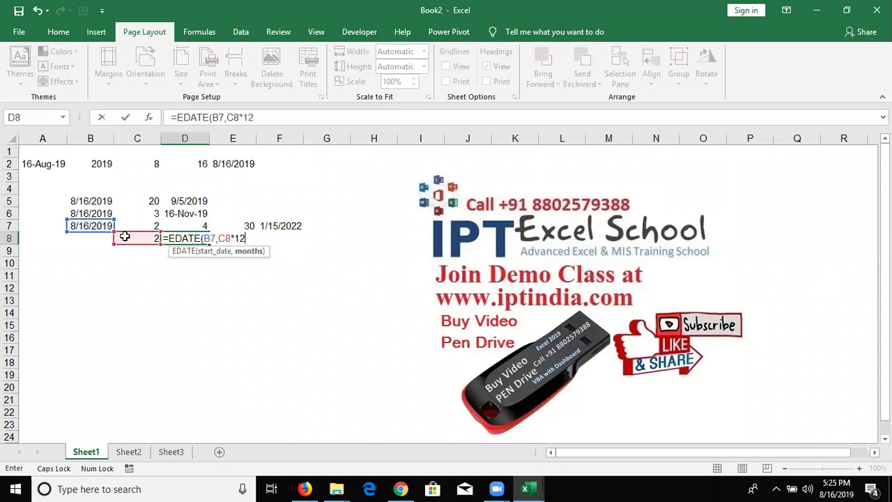
key("ctrl+Return")
key("ctrl+shift+3")
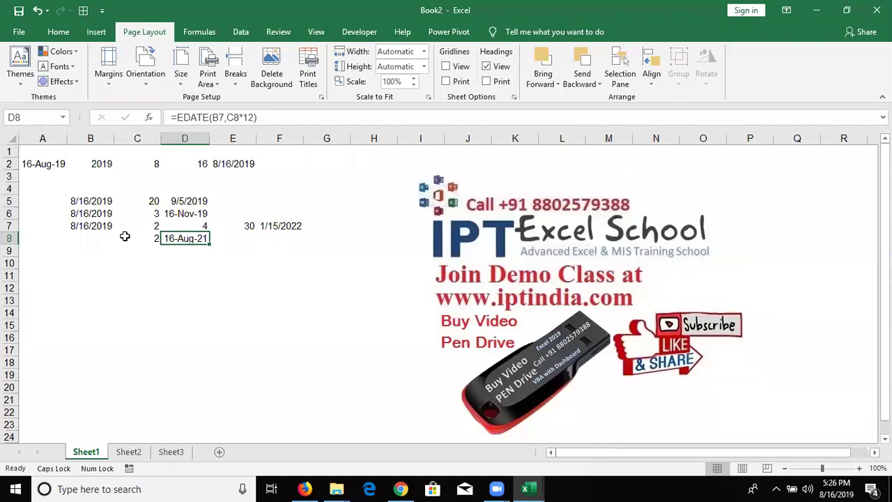
- Enter start date 1/1 in B11 and today's date in C11
key("Left")
key("Right")
key("Down")
key("Left")
key("Left")
key("Left")
key("Right")
key("Right")
key("Down")
key("Down")
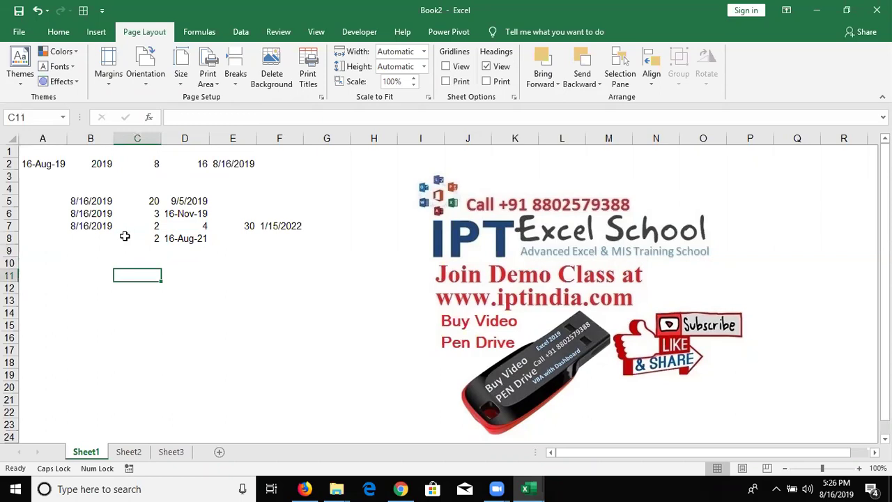
key("Left")
type("1/1")
key("Tab")
key("ctrl+semicolon")
key("Tab")
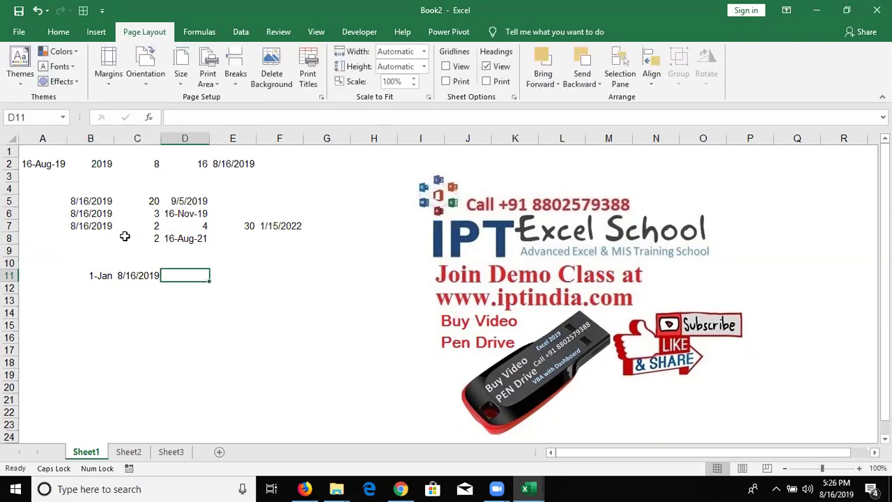
- Compute the day difference in D11 with =C11-B11, giving 227
type("=")
key("Left")
type("-")
key("Left")
key("Left")
key("Return")
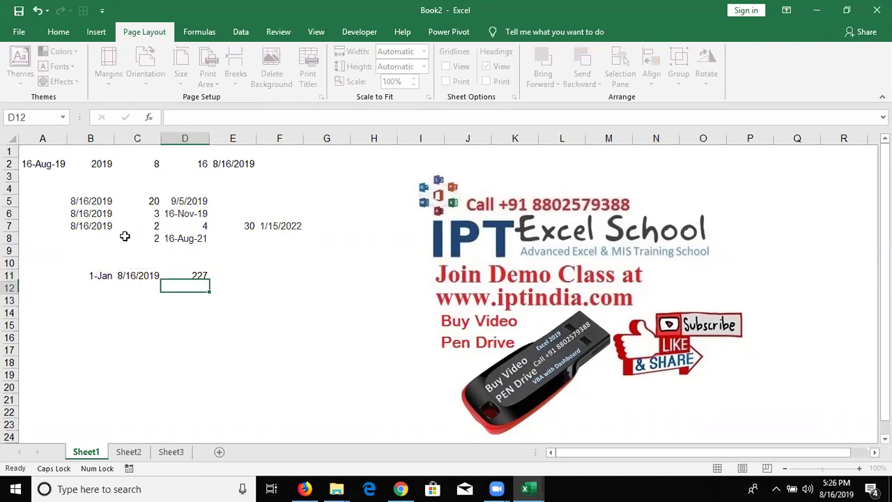
- Compute the same 227 days in E11 with =DAYS(C11,B11)
key("Up")
key("Right")
type("=")
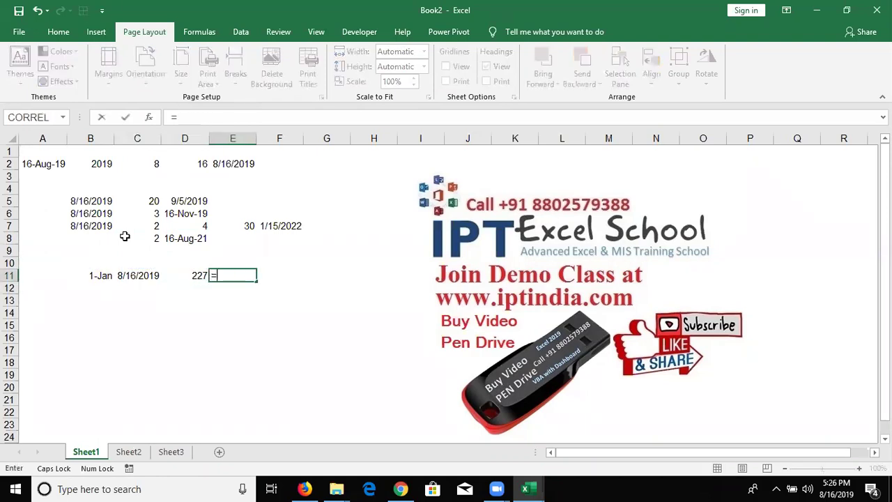
type("DAYS")
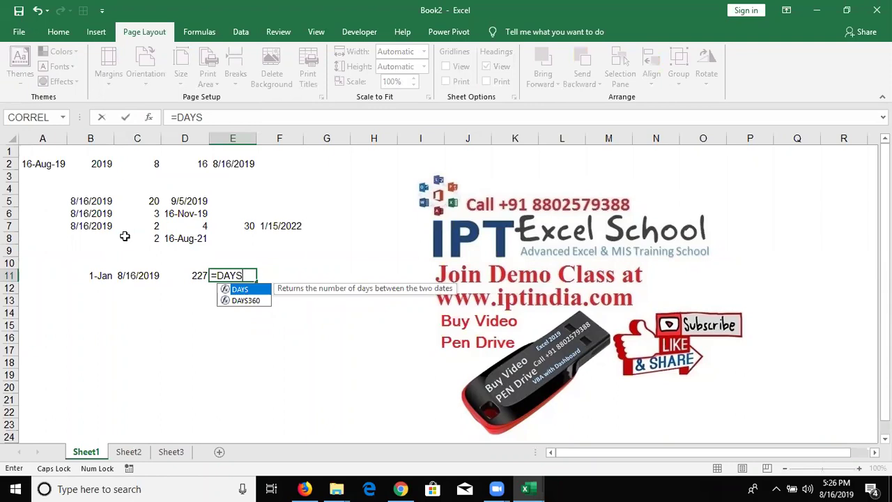
type("(")
key("Left")
key("Left")
type(",")
key("Left")
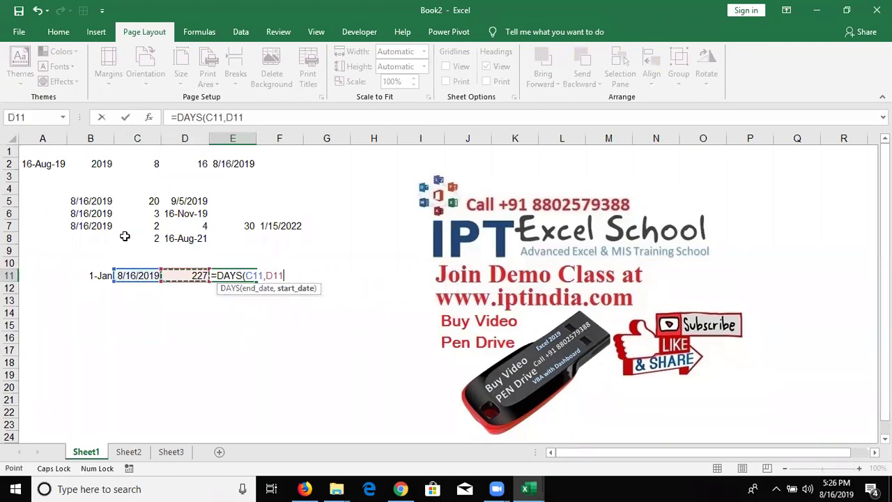
key("Left")
key("Left")
key("ctrl+Return")
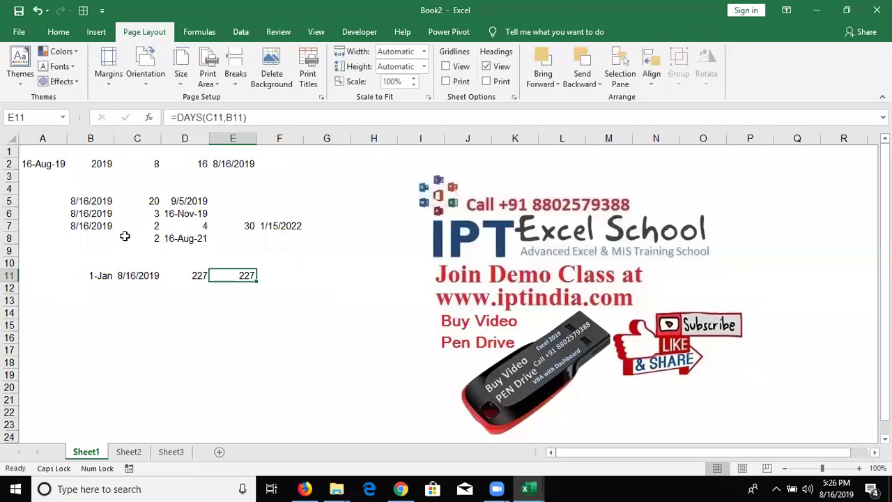
- Copy the B11:C11 dates down into row 12
key("Left")
key("Left")
key("Left")
key("shift+Right")
key("shift+Down")
key("ctrl+d")
key("Tab")
key("Right")
key("Down")
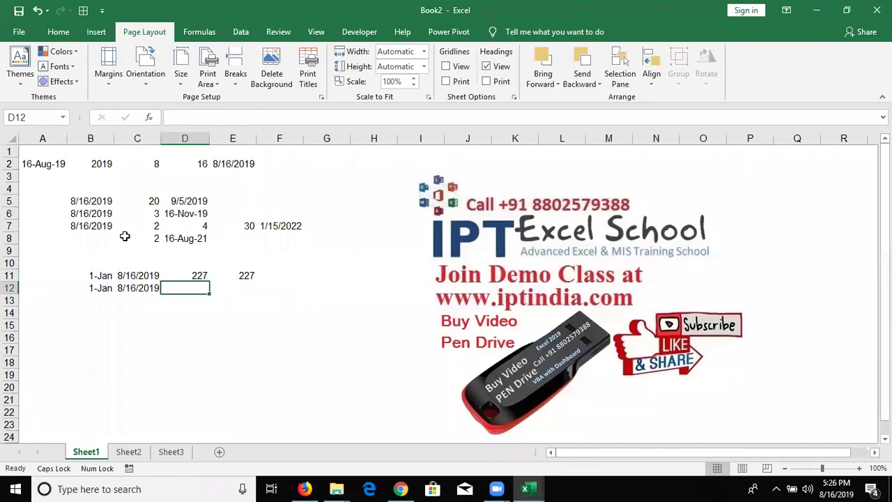
- Enter =NETWORKDAYS(B12,C12,H2:H14) in D12, giving 164 working days
type("=E")
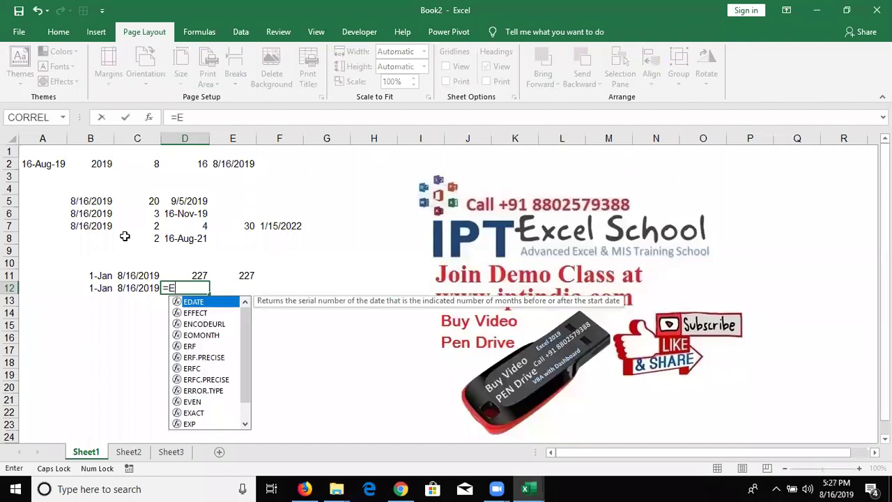
key("BackSpace")
type("NET")
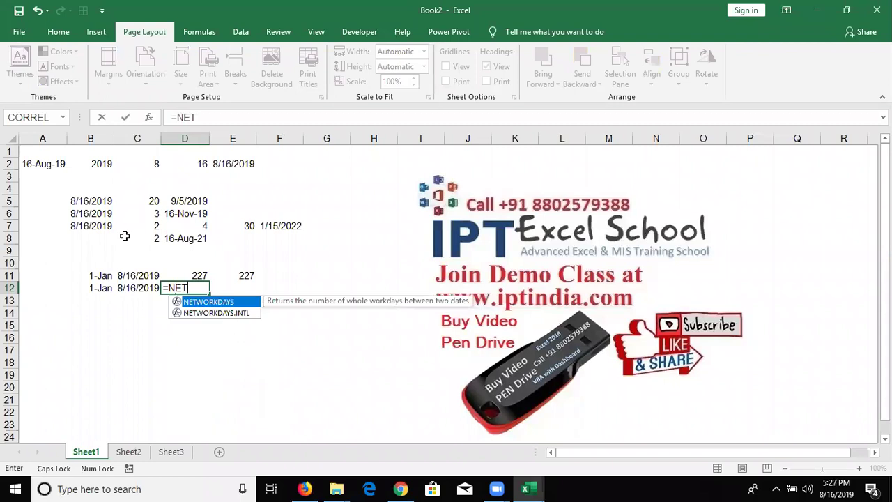
key("Tab")
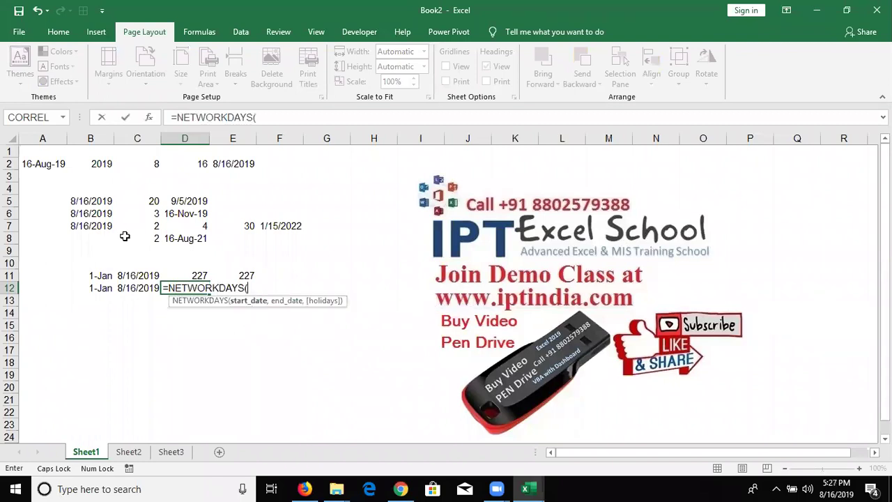
key("Left")
key("Left")
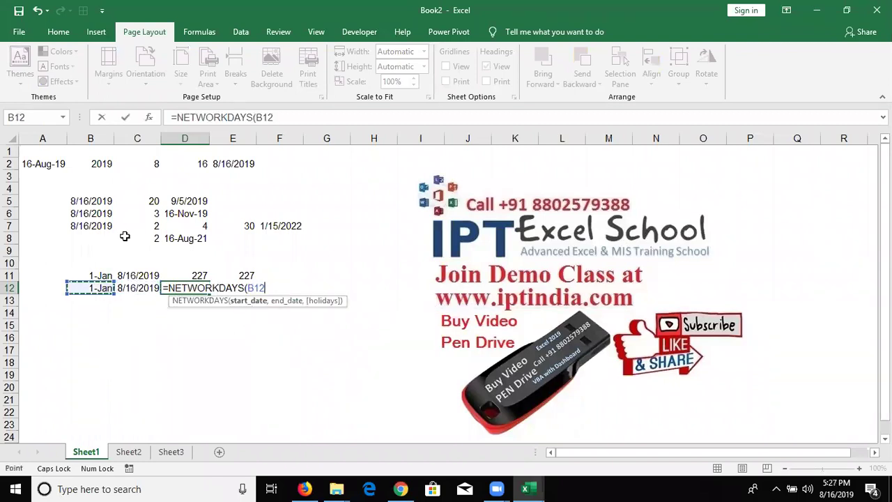
type(",")
key("Left")
type(",")
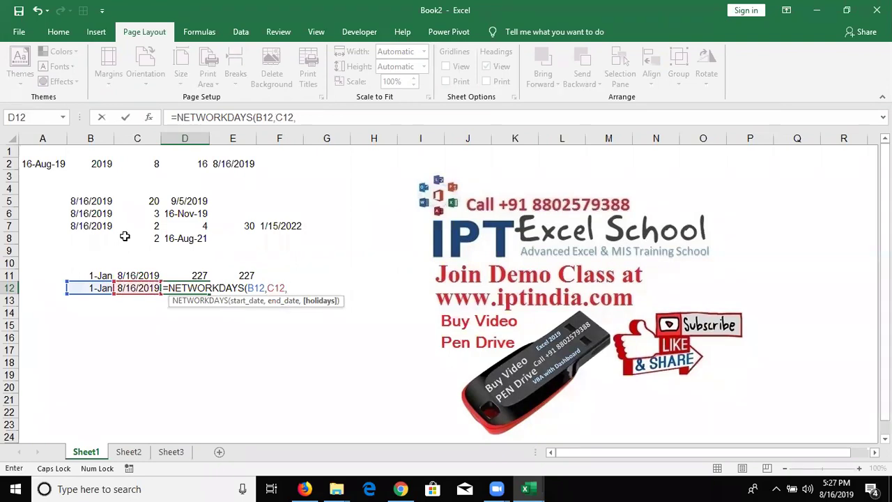
left_click(374, 162)
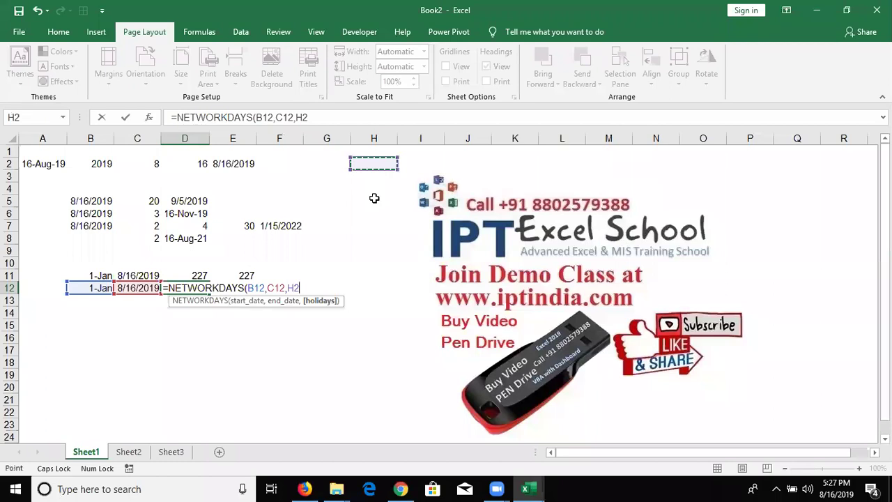
left_click(382, 312, "shift")
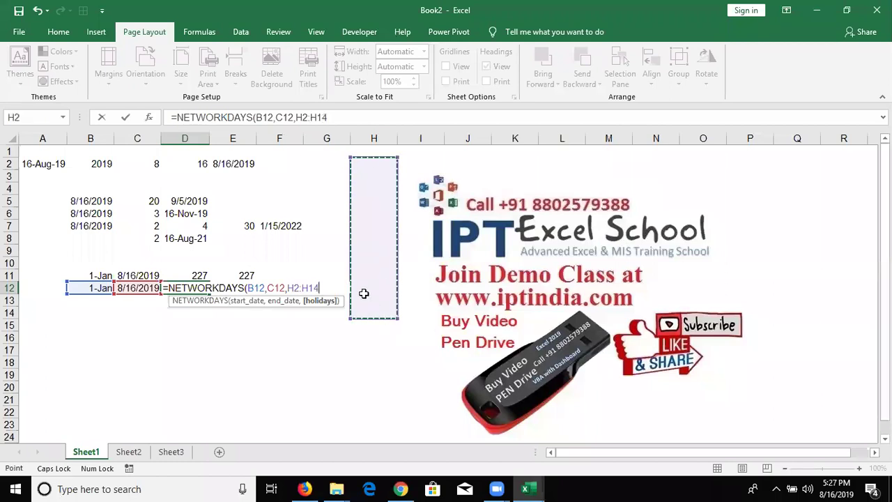
key("ctrl+Return")
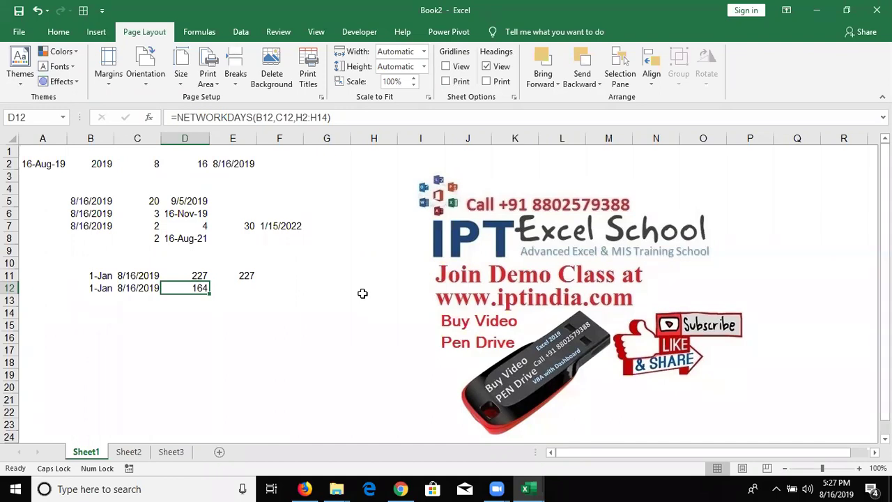
key("Left")
key("Left")
key("shift+Right")
- Copy the row 12 dates down into row 13
key("shift+Down")
key("ctrl+d")
key("Down")
key("Right")
key("Right")
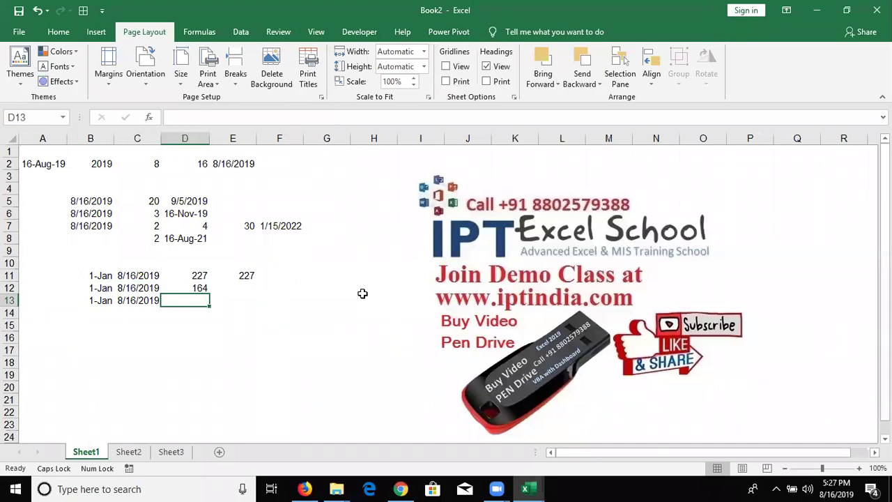
- Enter =NETWORKDAYS.INTL(B13,C13,11) in D13 with Sunday-only weekends, giving 196
type("=N")
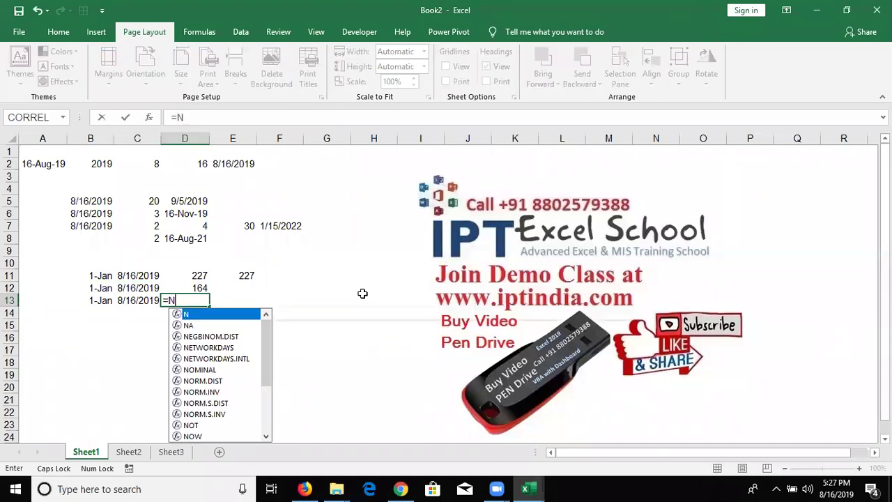
type("E")
key("Down")
key("Down")
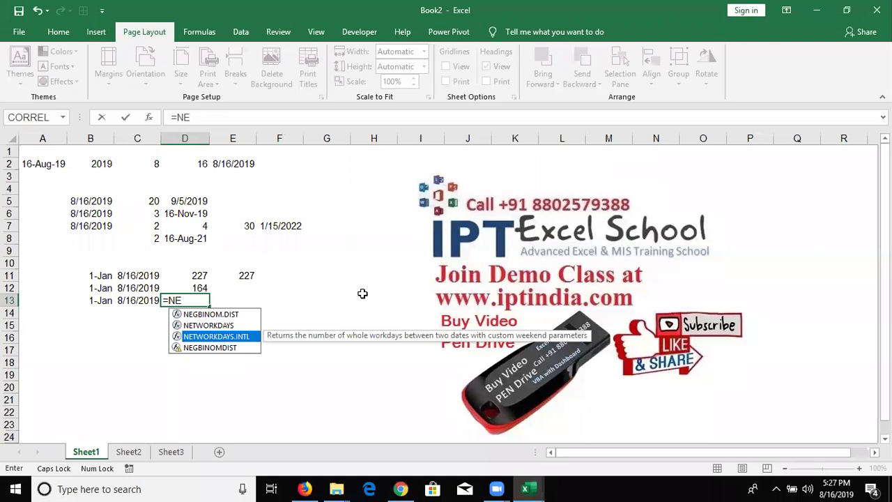
key("Tab")
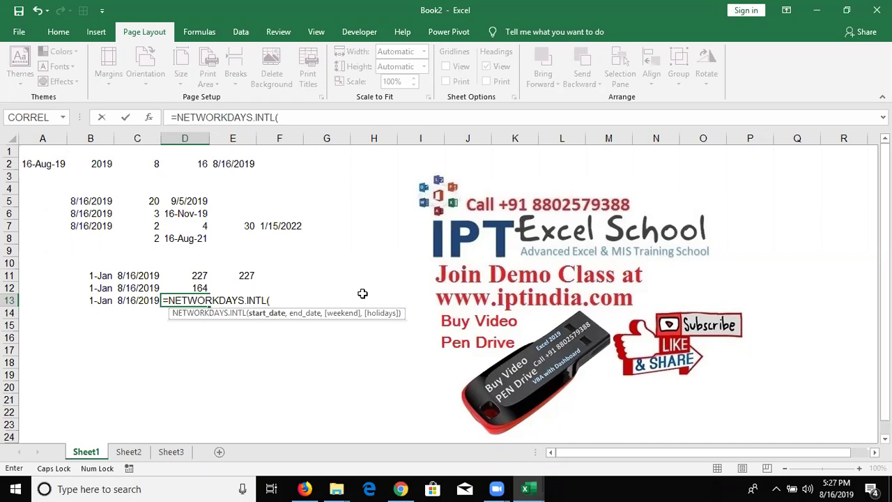
key("Left")
key("Left")
type(",")
key("Left")
key("Left")
key("Right")
type(",")
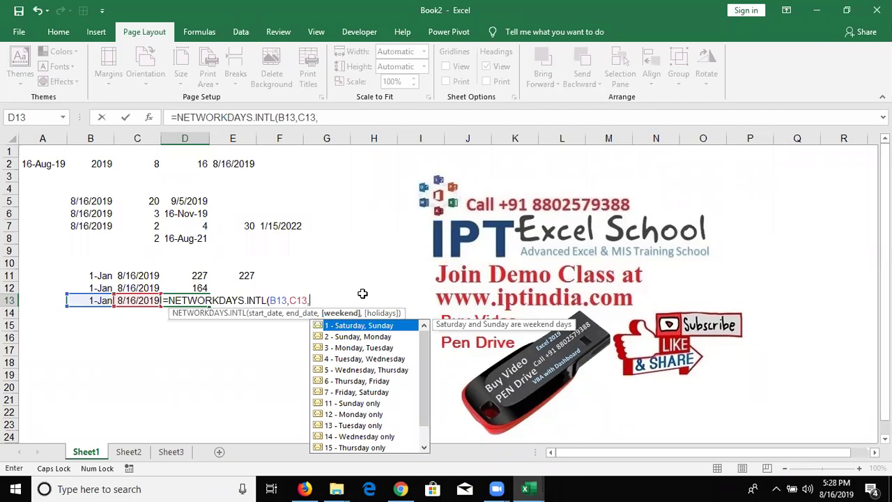
key("Down")
key("Down")
key("Down")
key("Down")
key("Down")
key("Down")
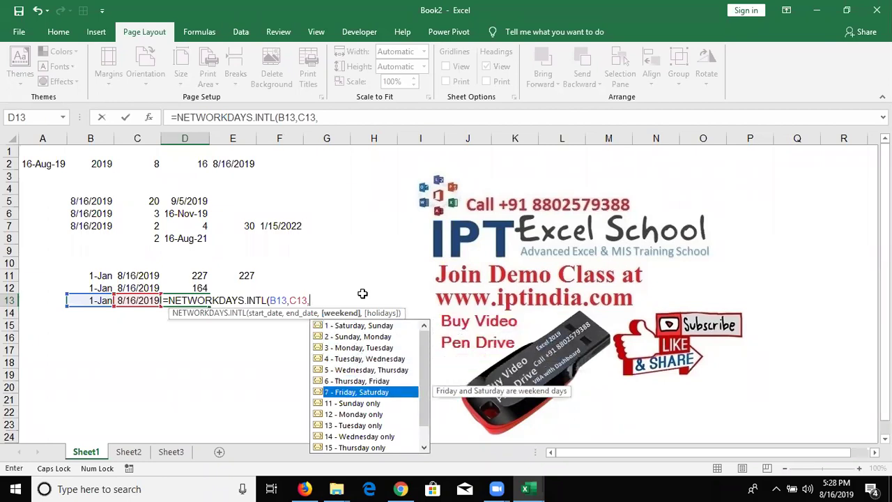
key("Down")
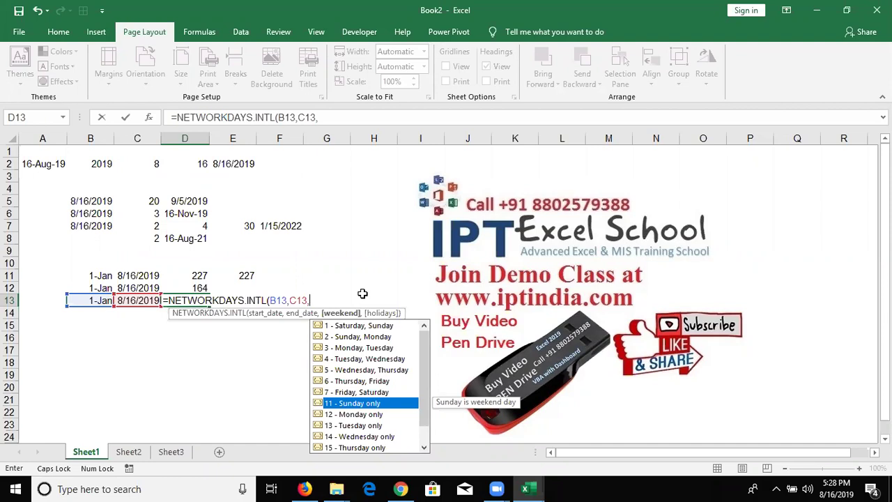
key("Tab")
key("ctrl+Return")
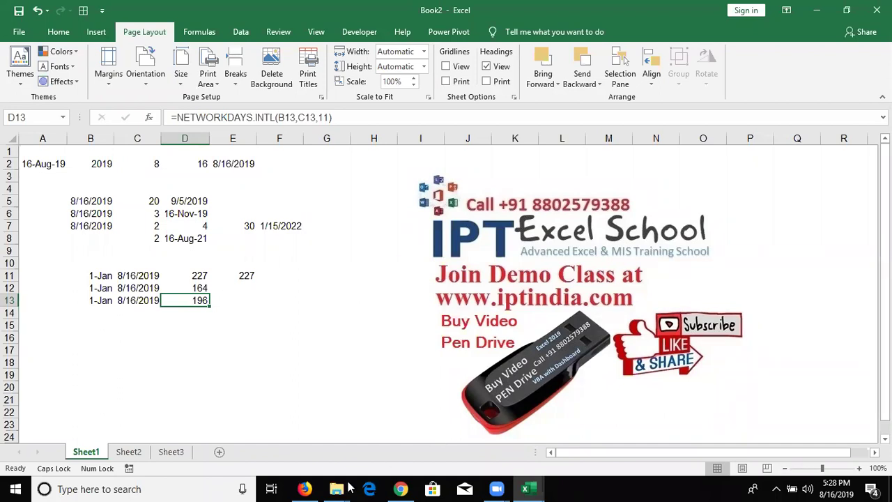
- Bring up the Excel folder window, then minimize it back to the workbook
mouse_move(331, 487)
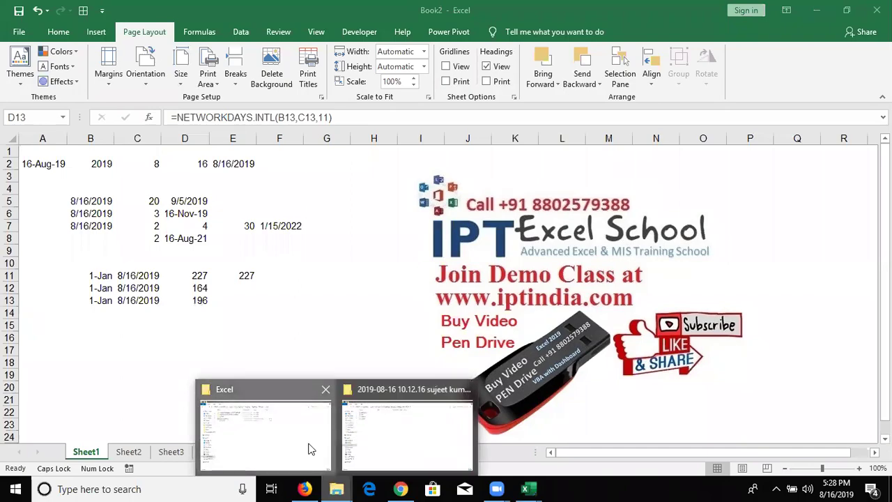
left_click(310, 448)
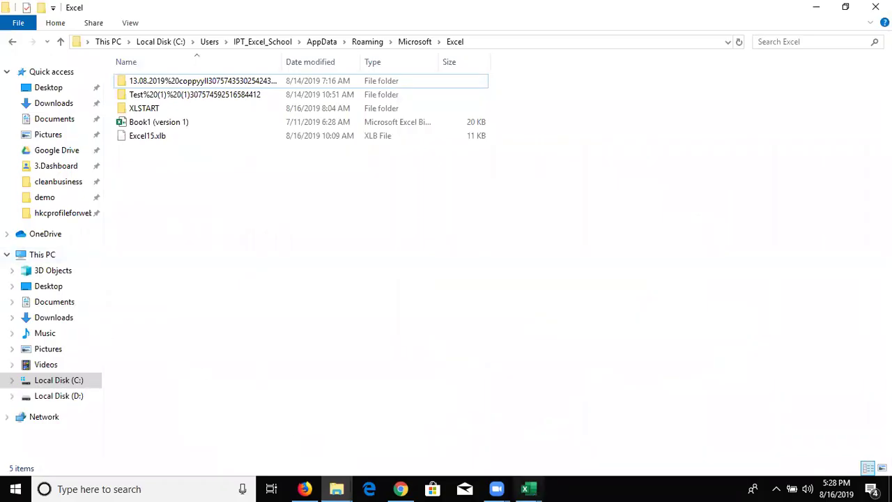
left_click(816, 8)
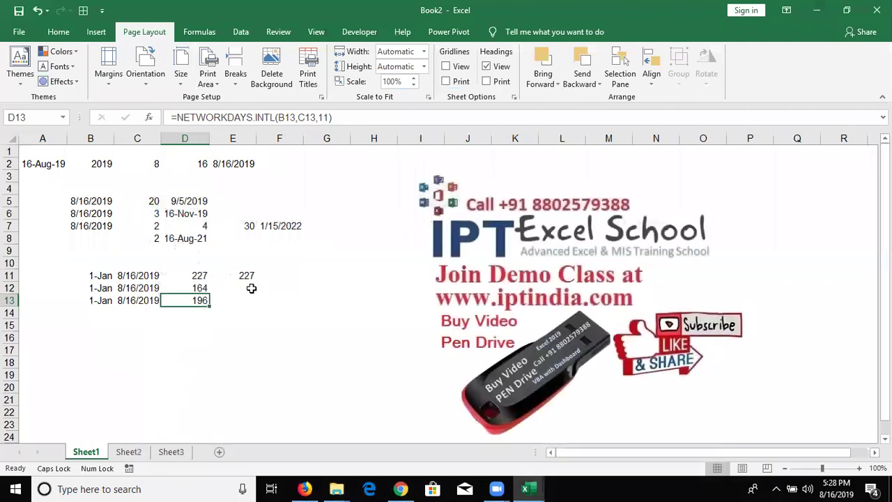
- Put today's date in B14 and 20 in C14 as a plain General number
left_click(119, 310)
left_click_drag(98, 299, 173, 298)
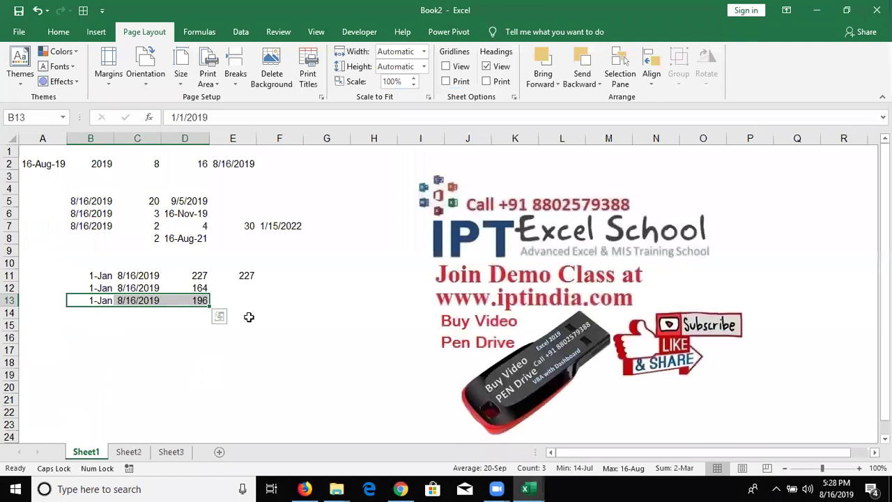
key("Down")
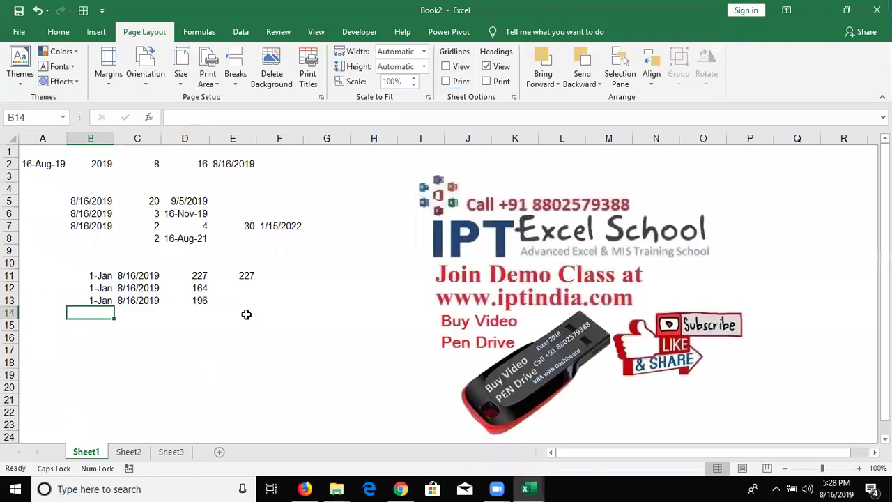
key("ctrl+d")
key("ctrl+semicolon")
key("Tab")
type("2")
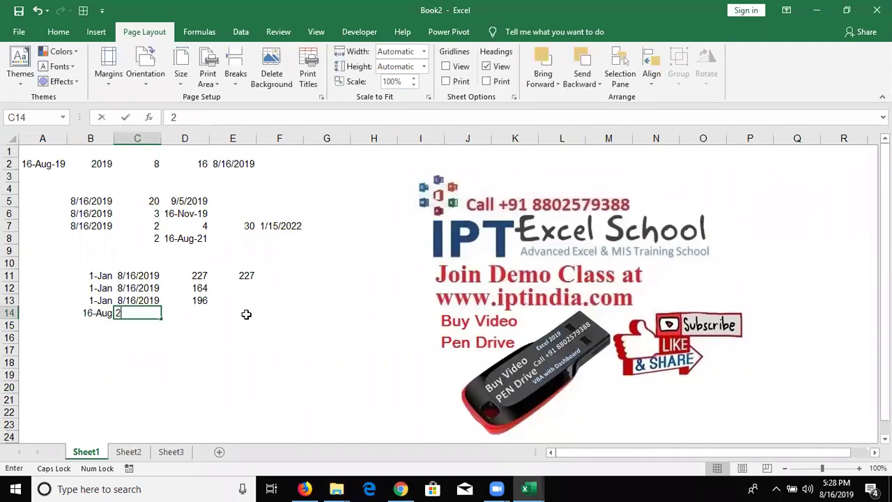
type("0")
key("Tab")
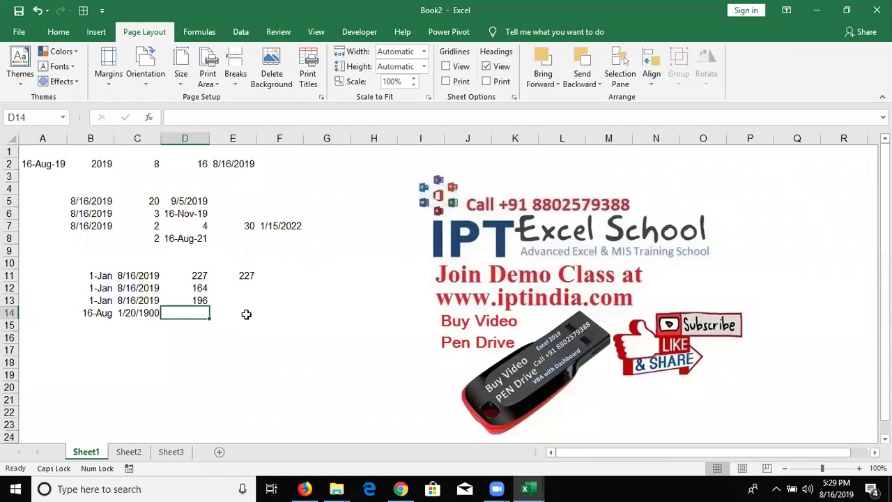
key("Left")
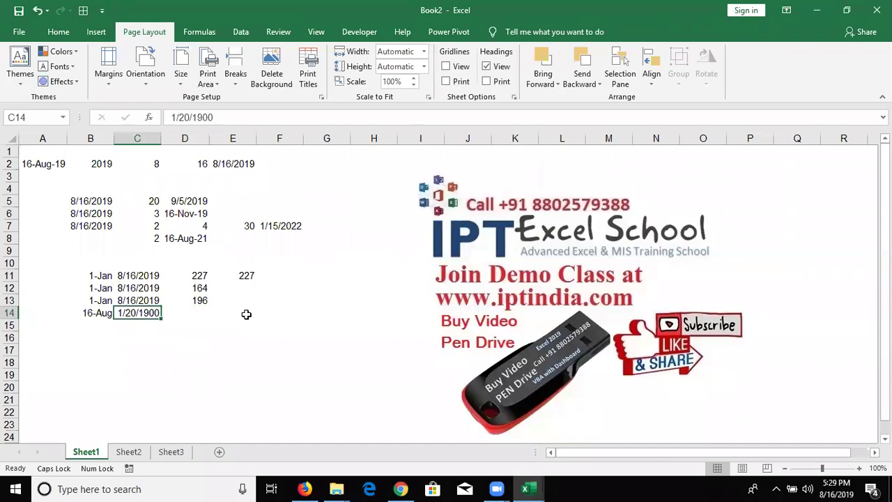
key("ctrl+shift+asciitilde")
- Enter =WORKDAY(B14,C14,H5:H21) in D14 as a date, giving 13-Sep-19
key("Right")
type("=WOR")
key("Tab")
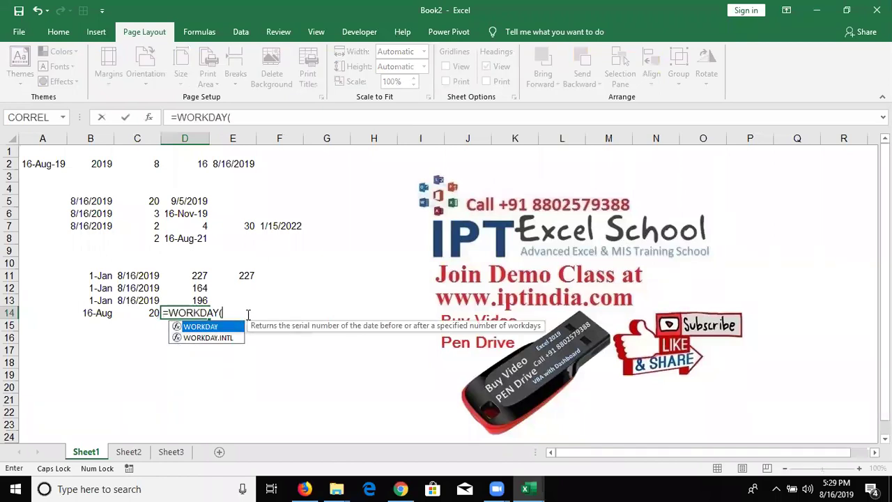
key("Left")
key("Left")
type(",")
key("Right")
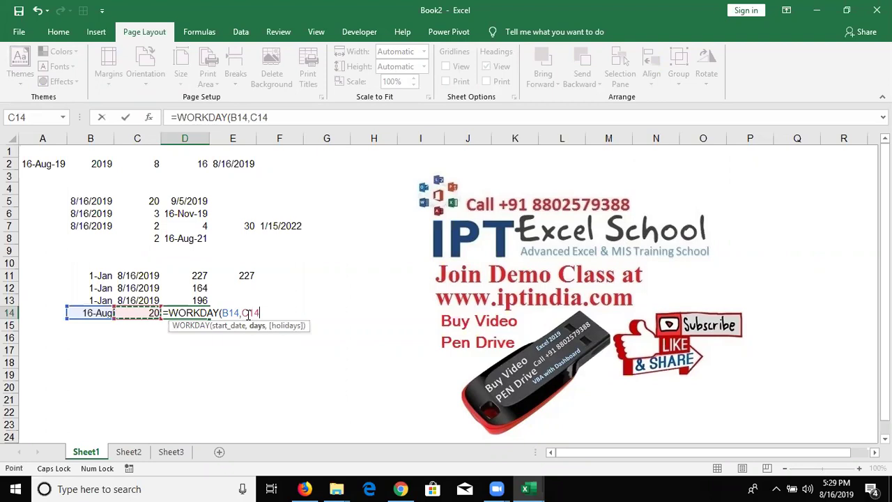
type(",")
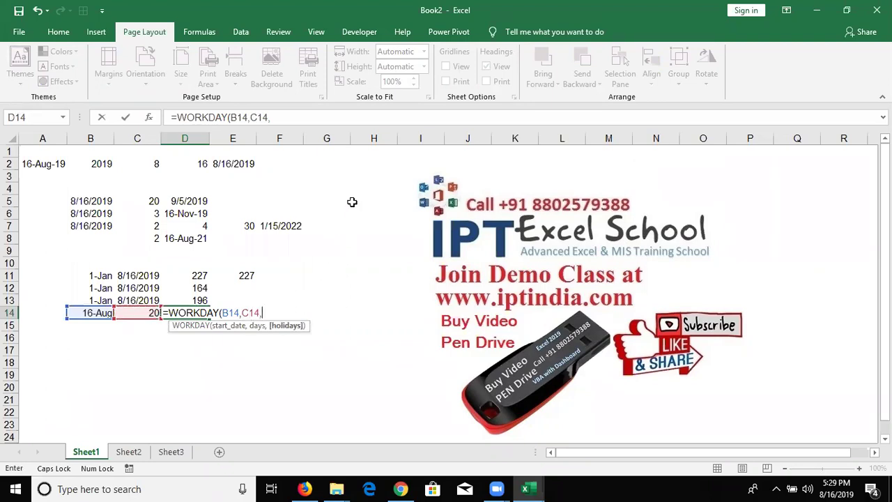
left_click_drag(373, 201, 396, 398)
key("Return")
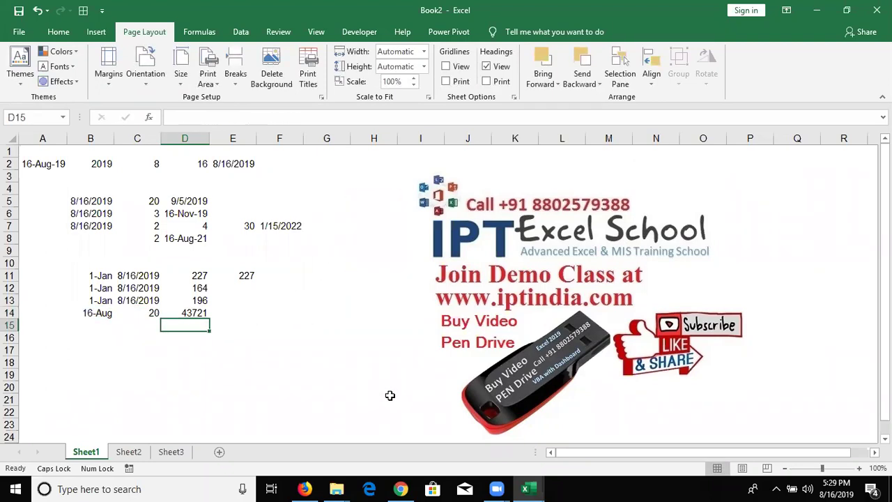
key("ctrl+shift+3")
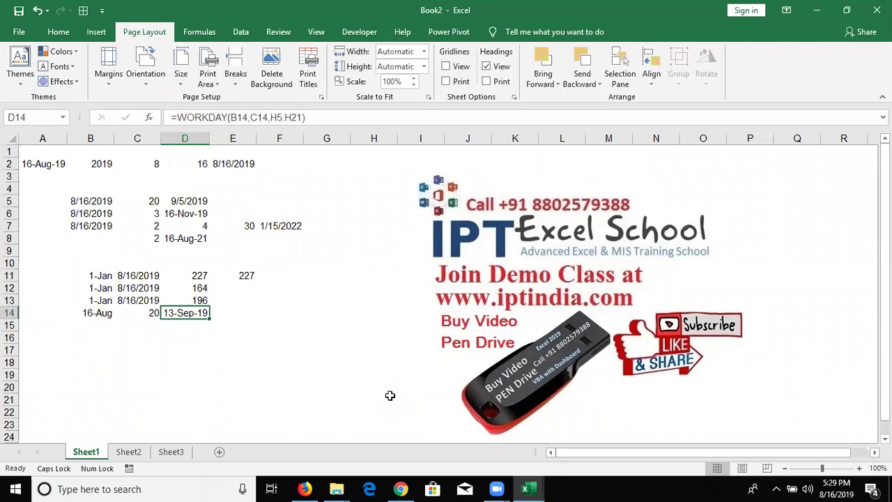
- Start =WORKDAY.INTL in E14 with B14 as start date and C14 as workdays
key("Right")
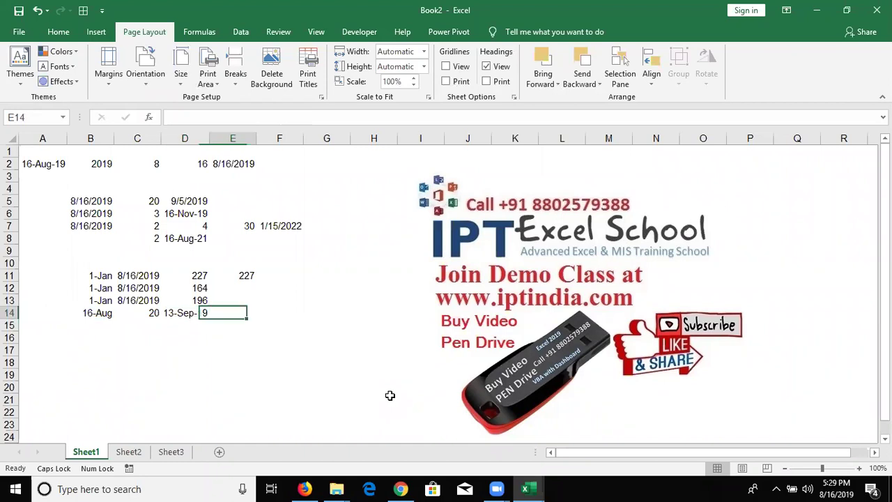
type("=WO")
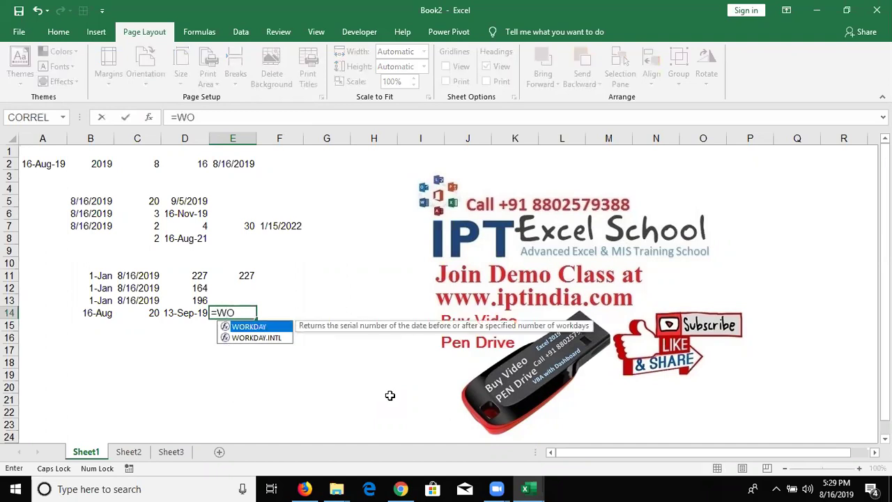
key("Down")
key("Tab")
key("Left")
key("Left")
key("Left")
type(",")
key("Left")
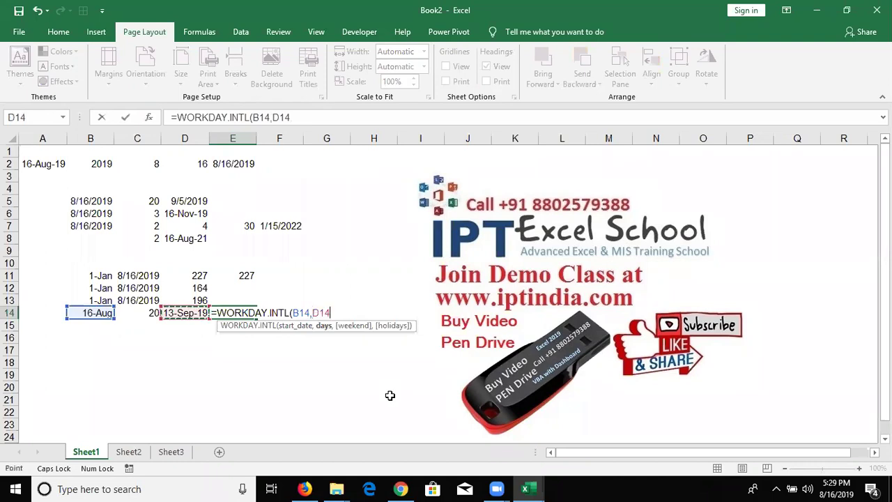
key("Left")
type(",")
- Choose the '11 - Sunday only' weekend code and begin the H5:H20 holidays range
key("Down")
key("Down")
key("Down")
key("Down")
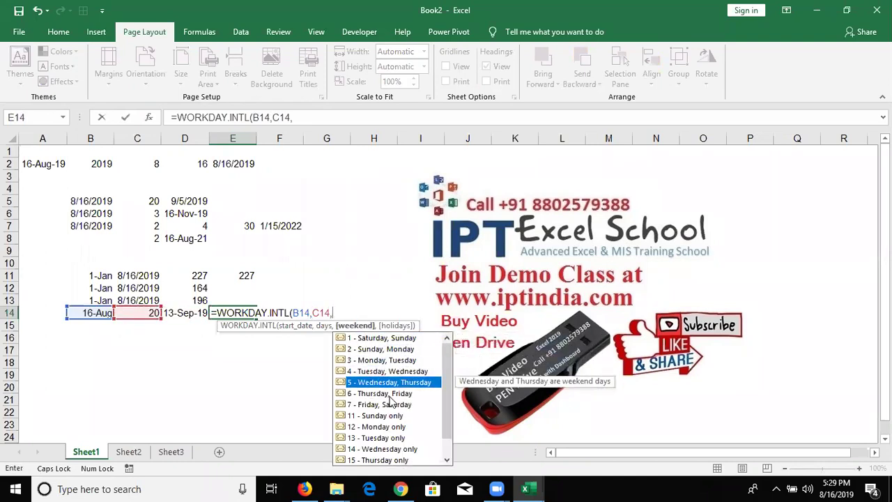
key("Up")
key("Down")
key("Down")
key("Down")
key("Down")
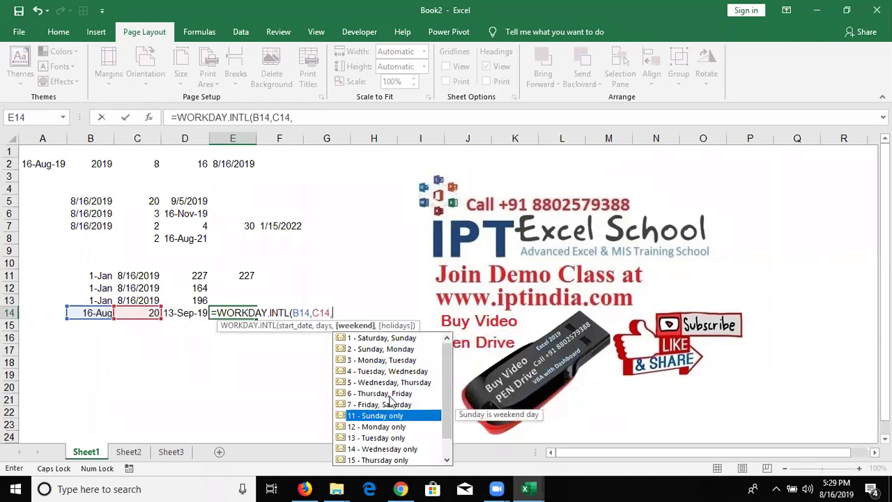
key("Tab")
type(",")
left_click(389, 217)
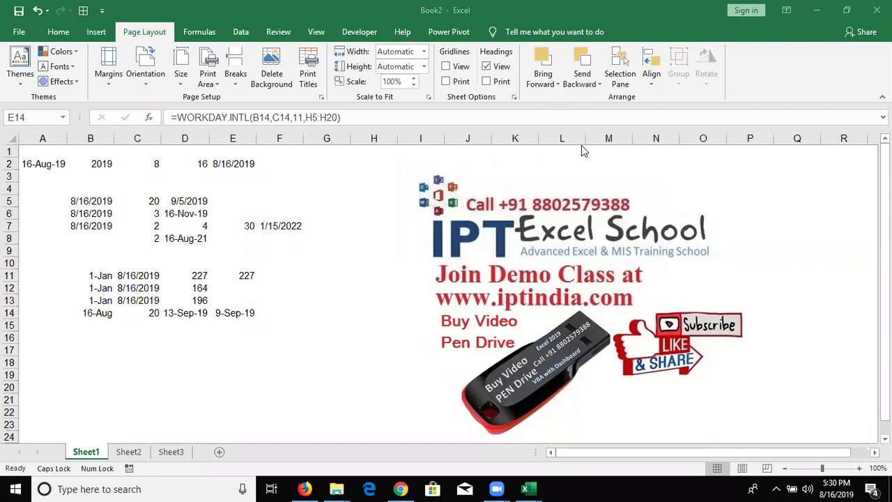
left_click(252, 315)
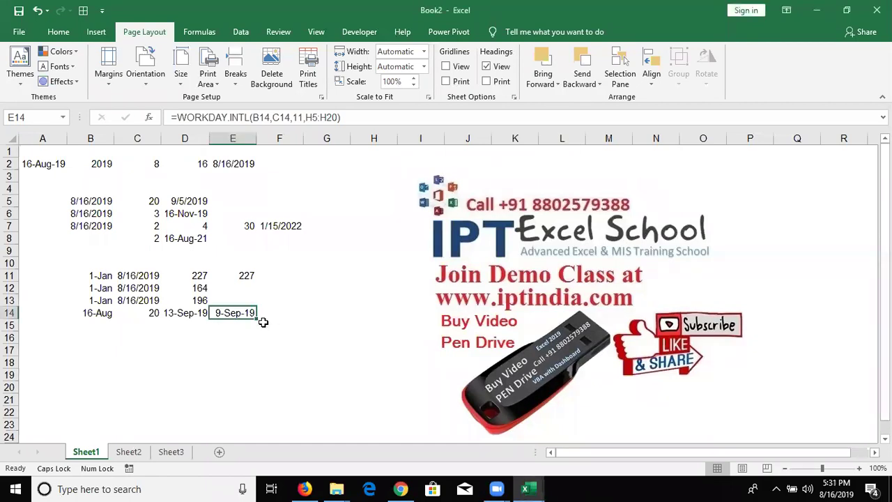
double_click(186, 311)
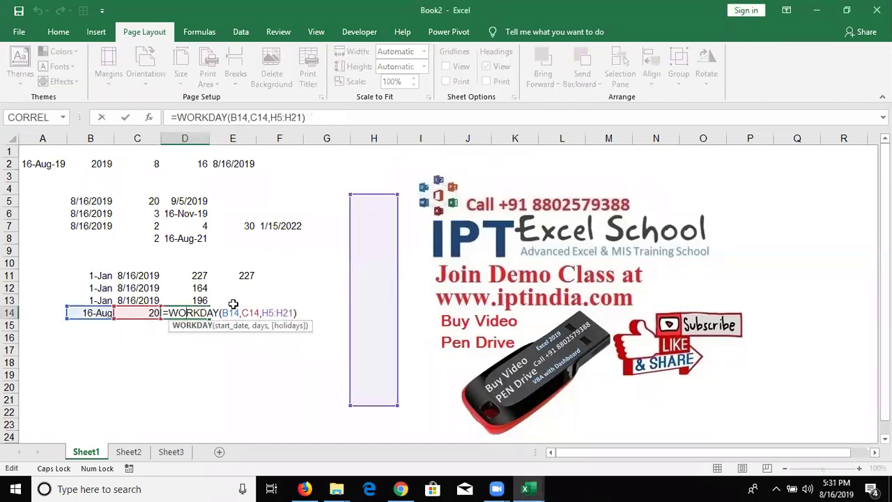
key("Escape")
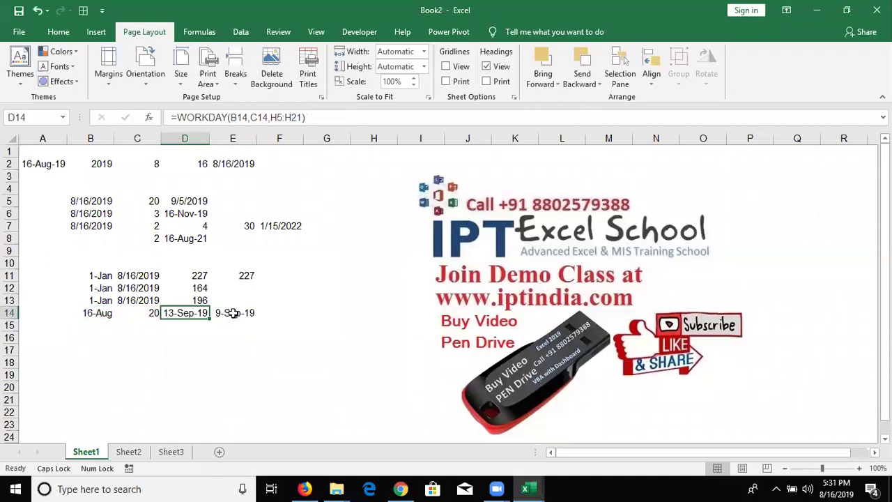
double_click(234, 313)
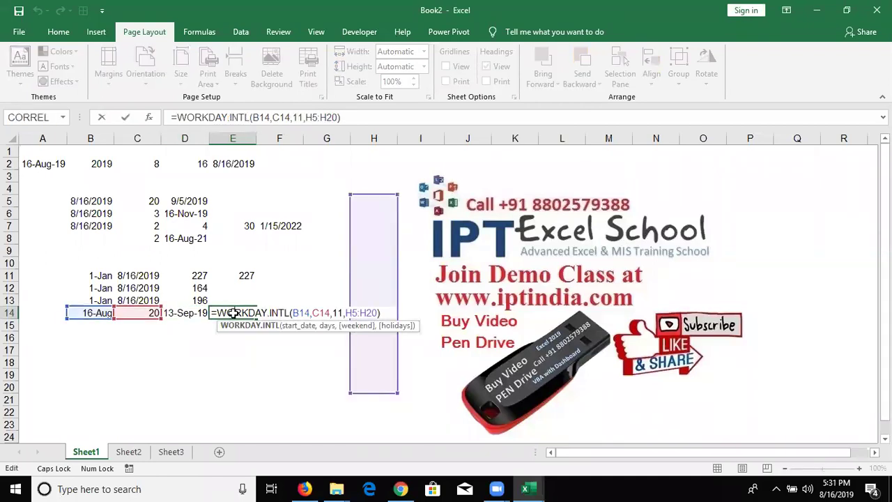
key("Escape")
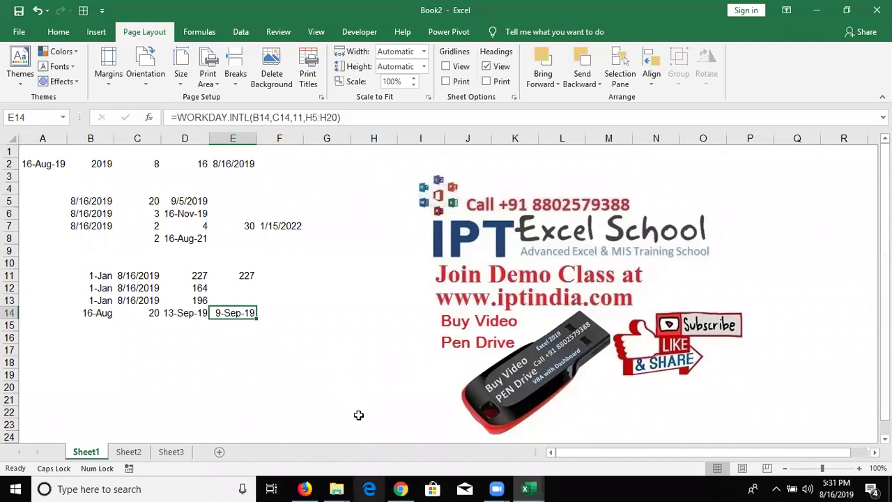
left_click(404, 327)
left_click(308, 325)
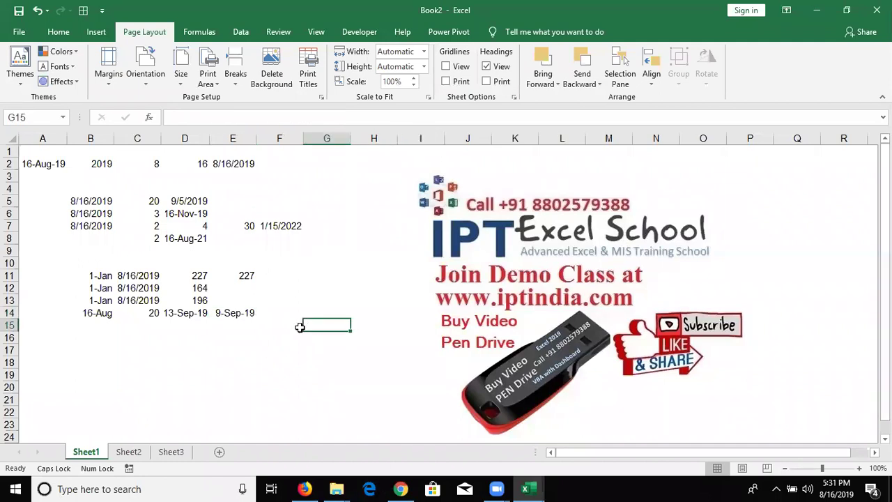
left_click(275, 317)
left_click(277, 287)
left_click(237, 288)
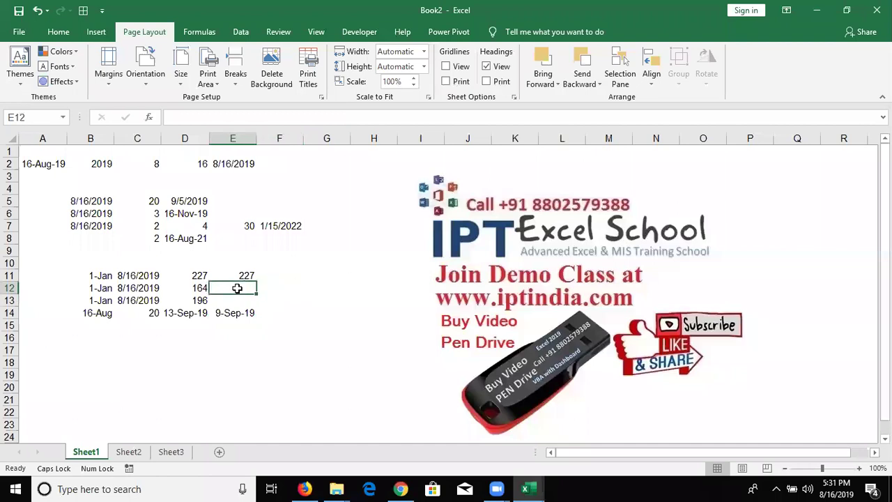
left_click(219, 315)
scroll(180, 352, "down", 3)
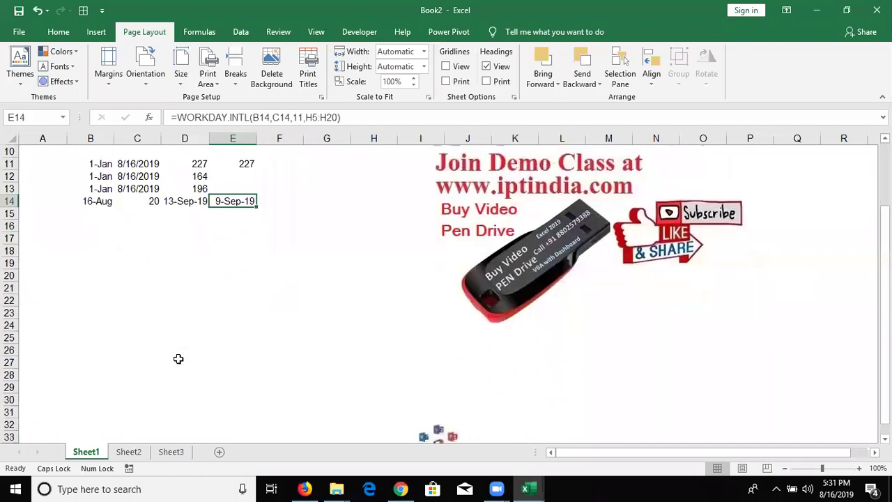
scroll(129, 239, "down", 2)
scroll(129, 238, "down", 2)
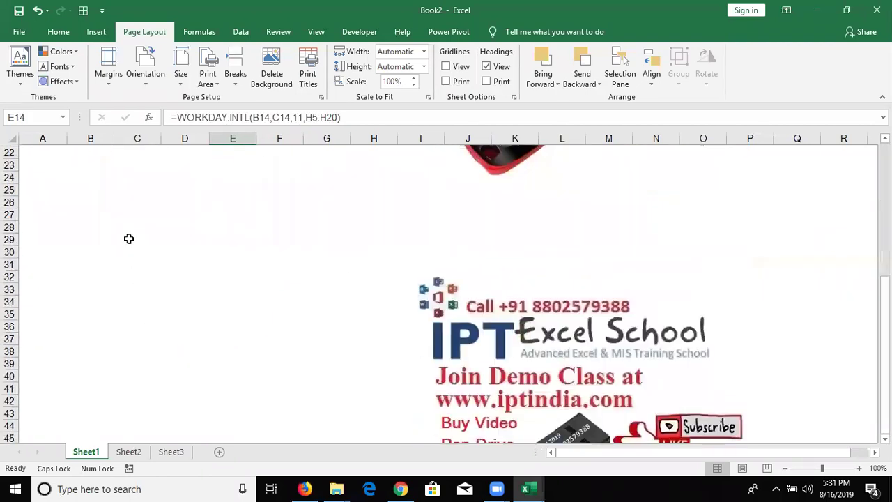
scroll(129, 238, "up", 1)
scroll(128, 238, "up", 5)
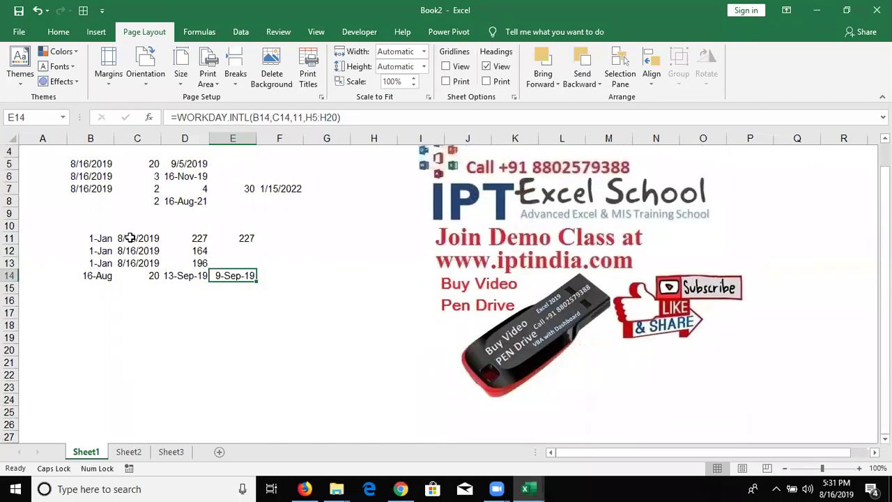
left_click(58, 330)
left_click(80, 315)
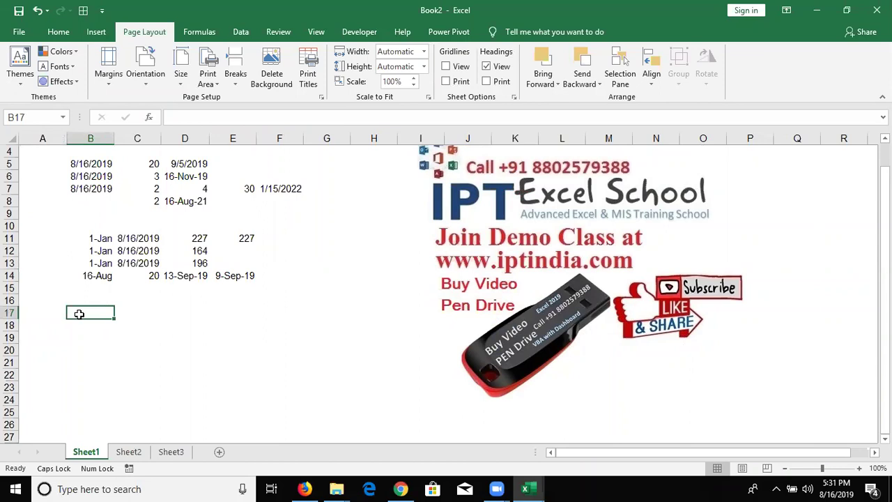
type("10/07/1987")
- Enter start date 10/7/1987 in B17 and today's date 8/16/2019 in C17
key("Caps_Lock")
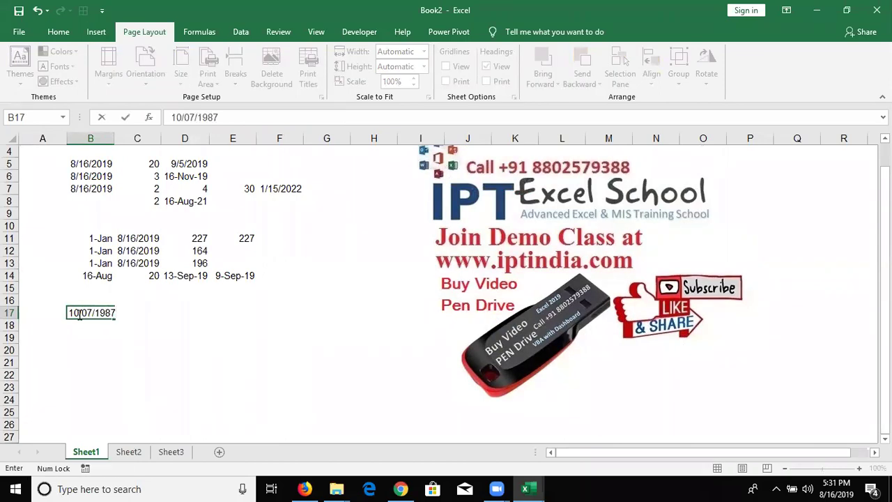
key("Caps_Lock")
key("Caps_Lock")
key("Caps_Lock")
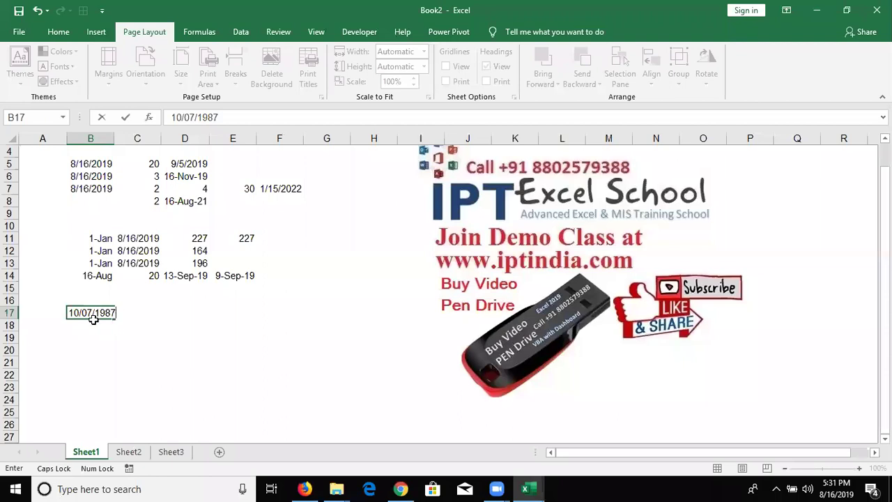
key("ctrl+Return")
left_click(130, 315)
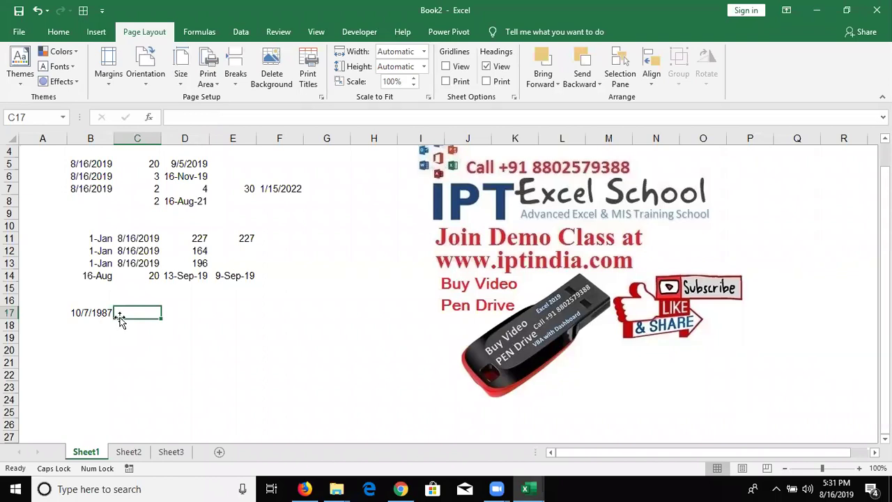
type(":")
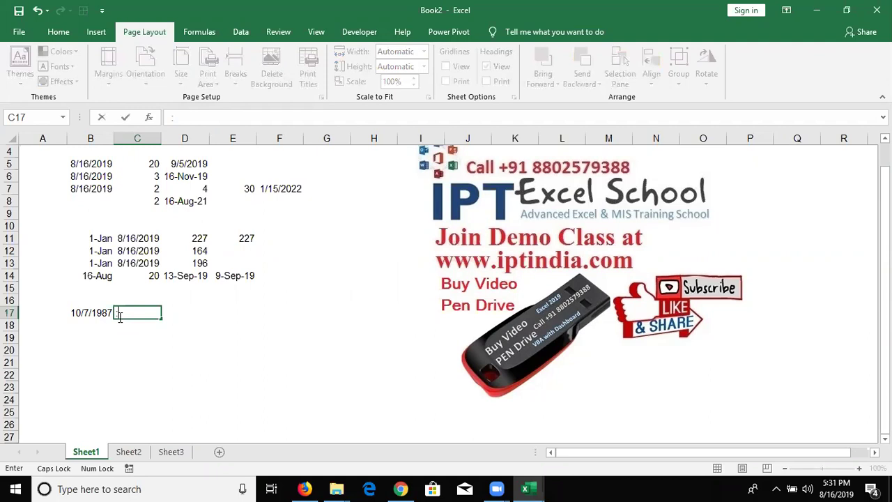
key("Escape")
key("ctrl+semicolon")
key("Return")
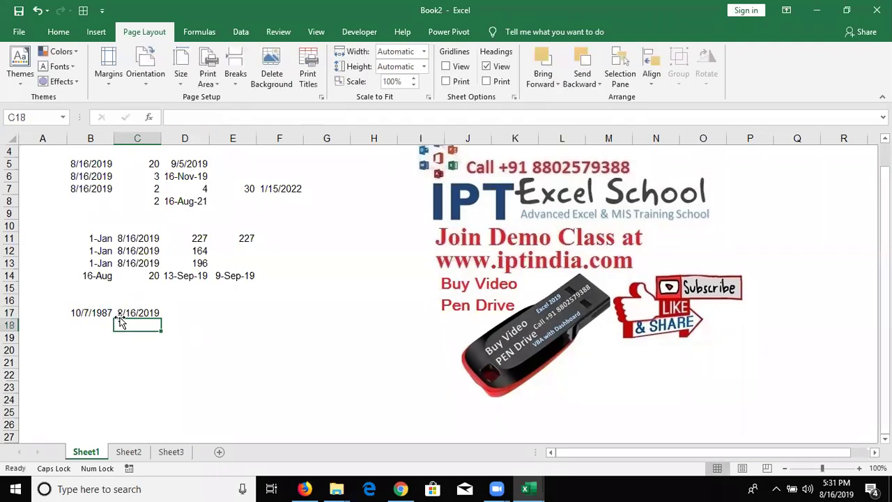
- Label C19, D19 and E19 as Y, M, D, then begin a DATEDIF formula
key("Return")
type("y")
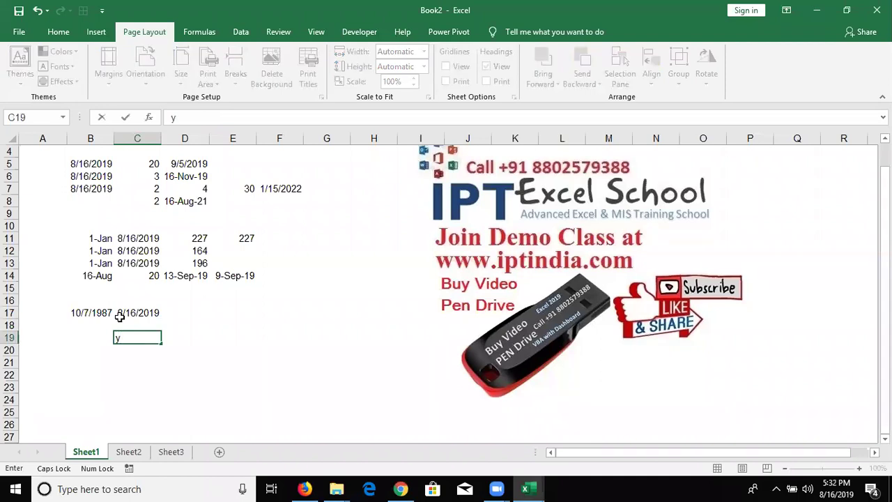
key("Tab")
type("M")
key("Tab")
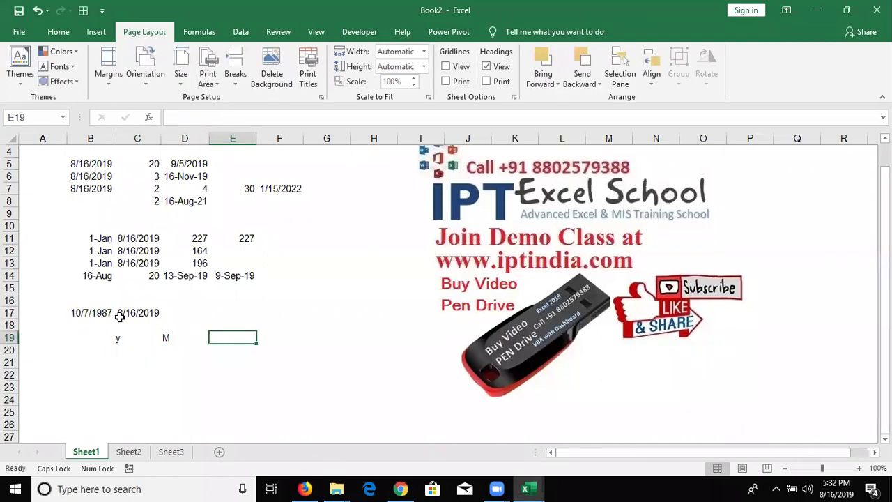
type("D")
key("Left")
key("Left")
key("Left")
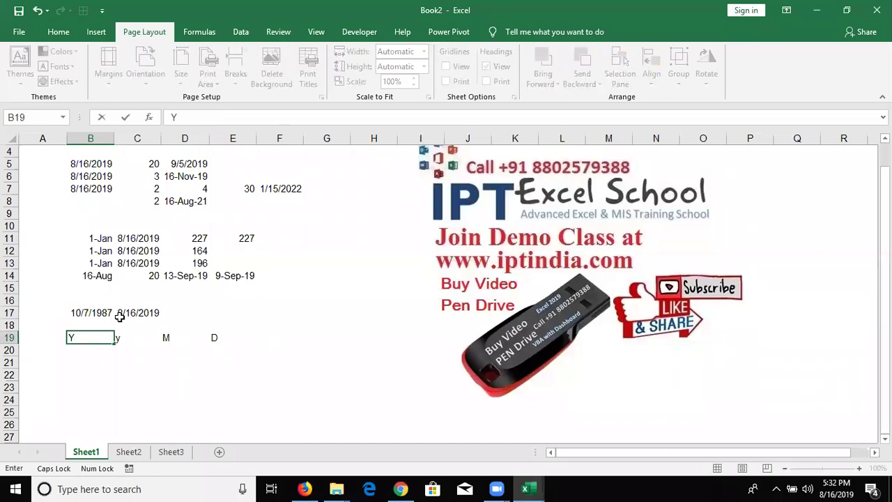
key("Escape")
key("Right")
type("Y")
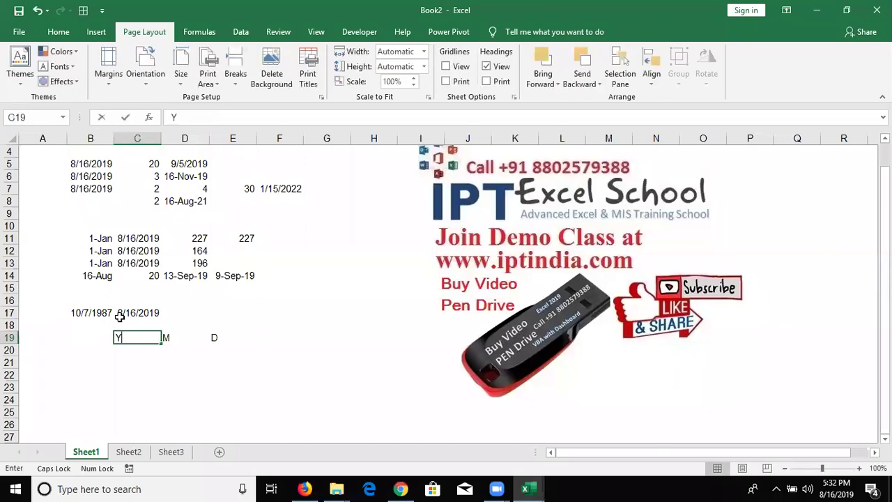
key("Return")
type("=")
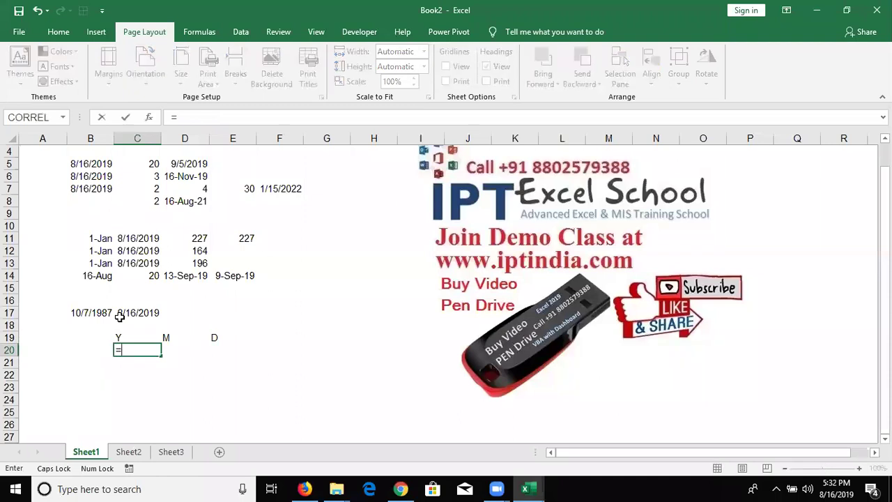
type("DATEDIF")
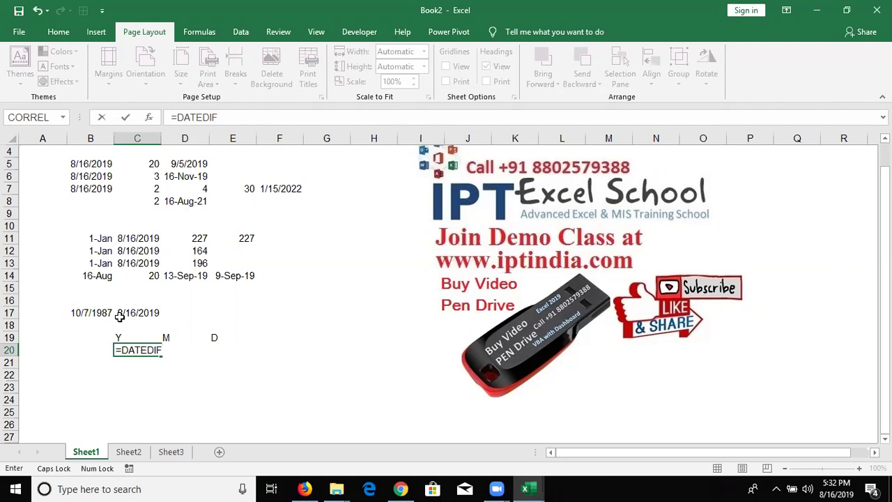
- Complete =DATEDIF(B17,C17,"Y") in C20 so it returns 31 full years
type("(")
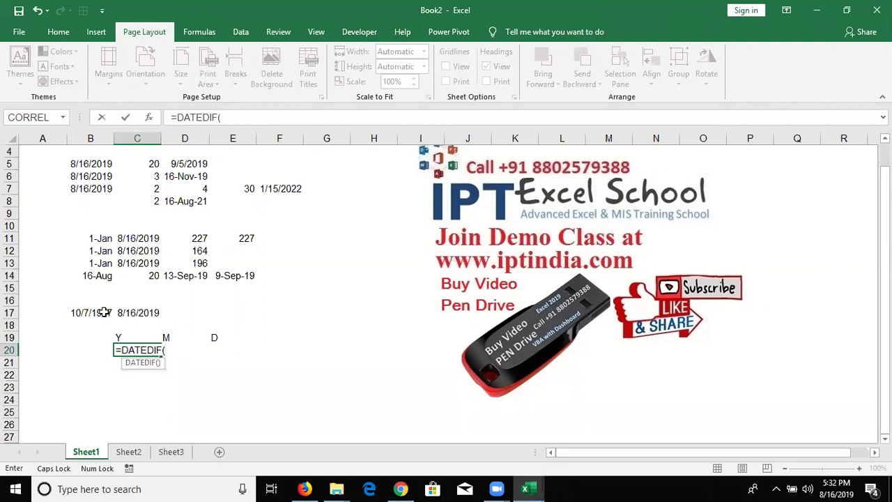
left_click(102, 313)
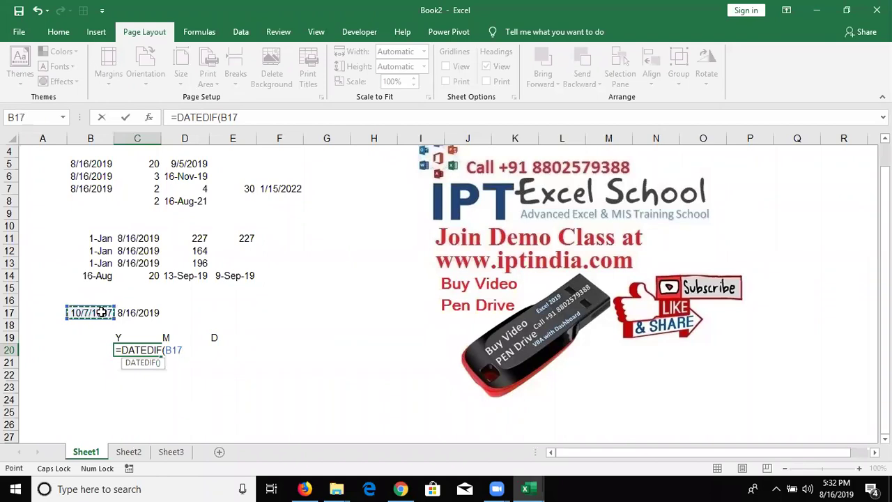
type(",")
left_click(139, 313)
type(",")
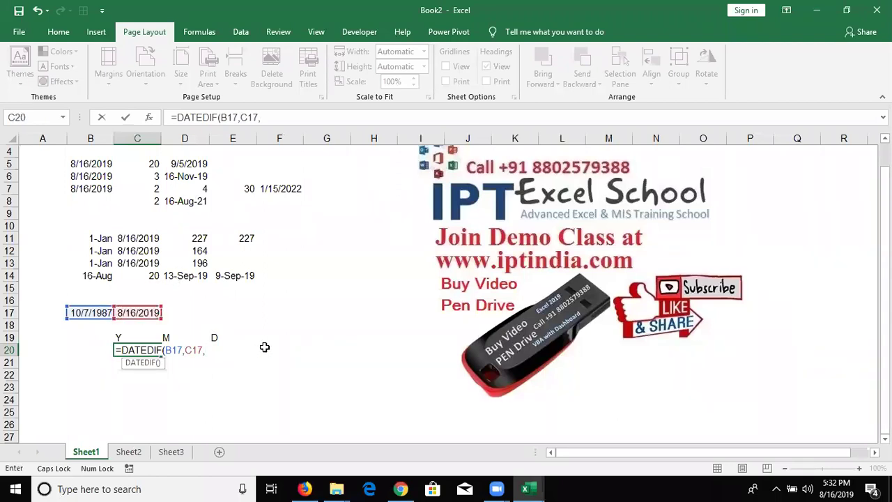
type("\"Y\")")
key("Return")
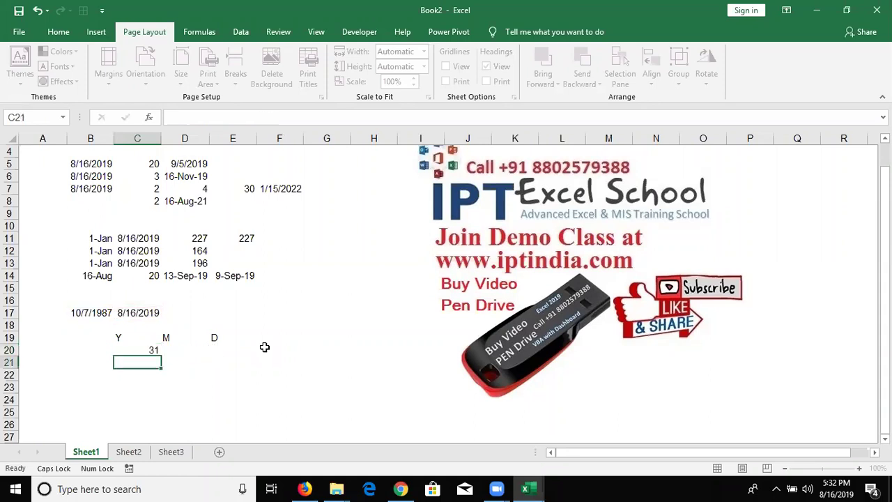
key("Up")
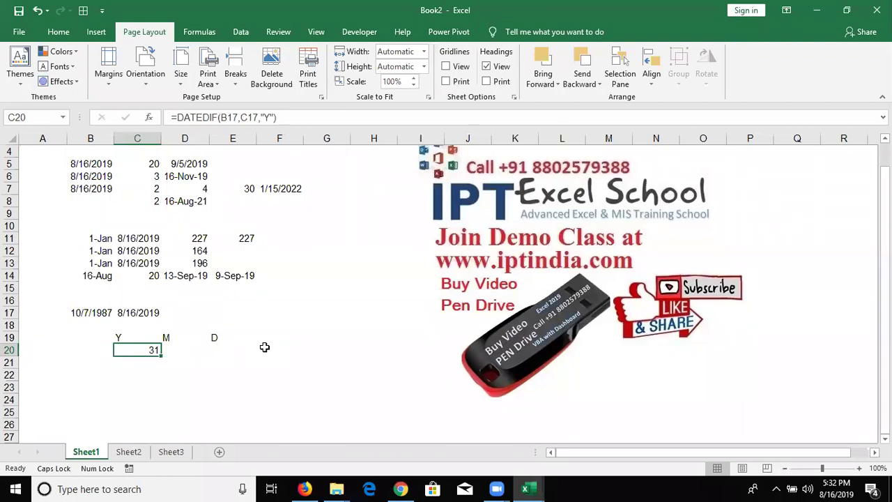
key("Right")
- Try a MONTH formula on B17 and C17 in D20, then discard it
type("=MON")
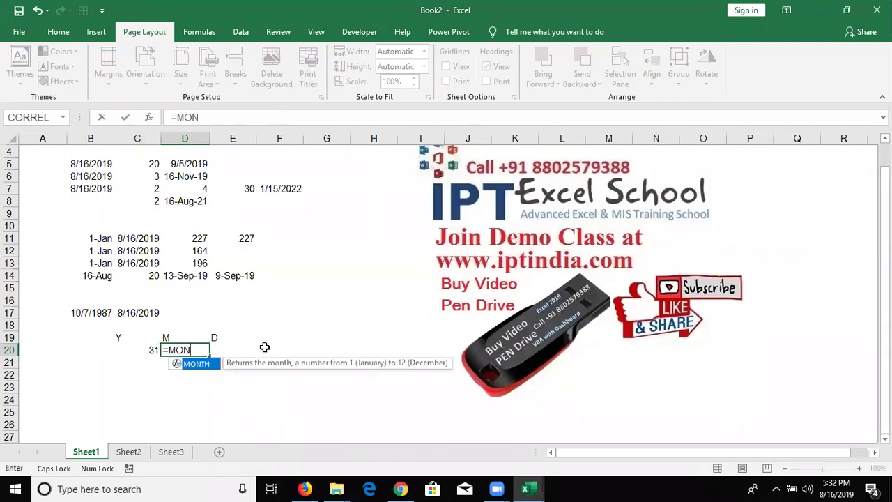
key("Tab")
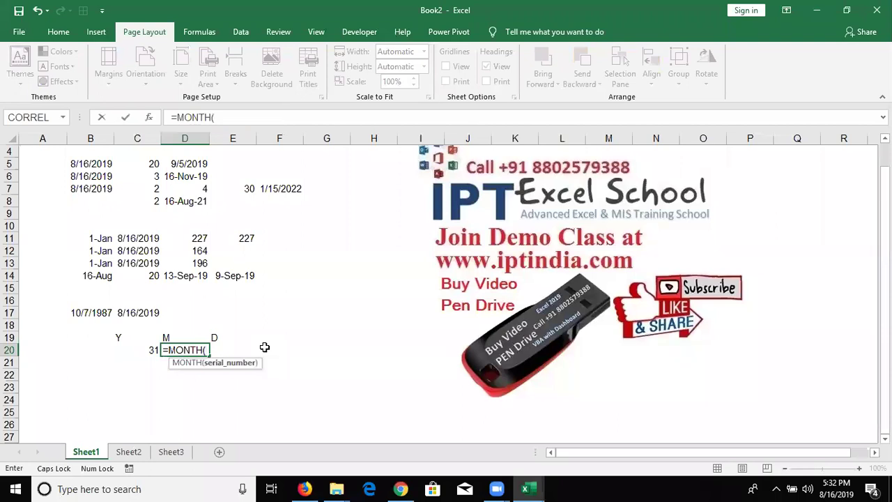
left_click(95, 313)
type(",")
left_click(142, 313)
key("BackSpace")
key("BackSpace")
key("BackSpace")
key("BackSpace")
key("BackSpace")
key("BackSpace")
key("BackSpace")
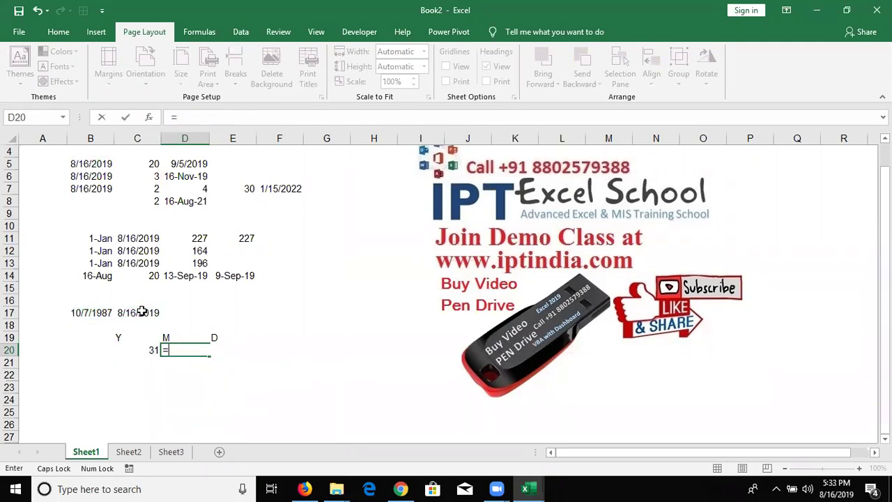
- Enter =DATEDIF(B17,C17,"M") in D20 for the total months
type("D")
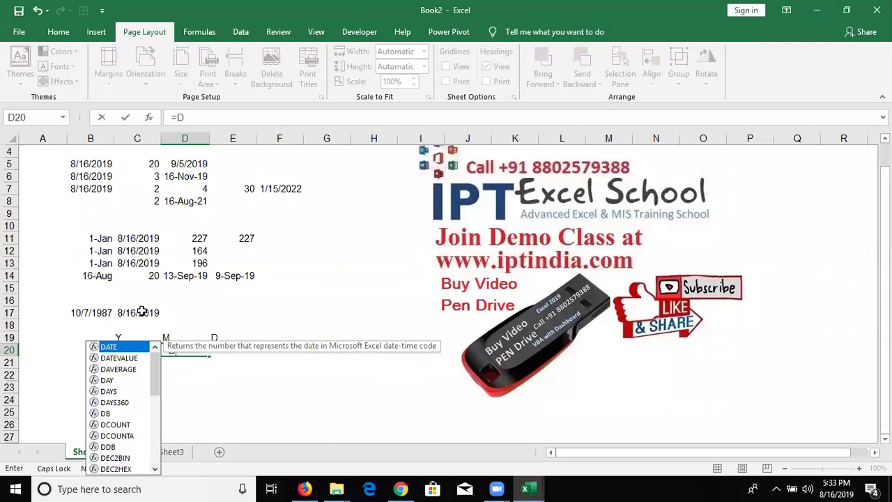
type("ATE")
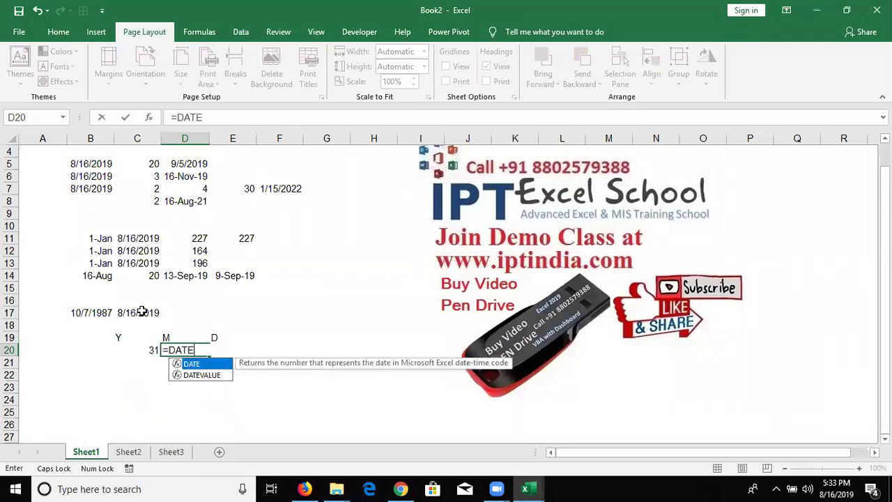
type("DIF")
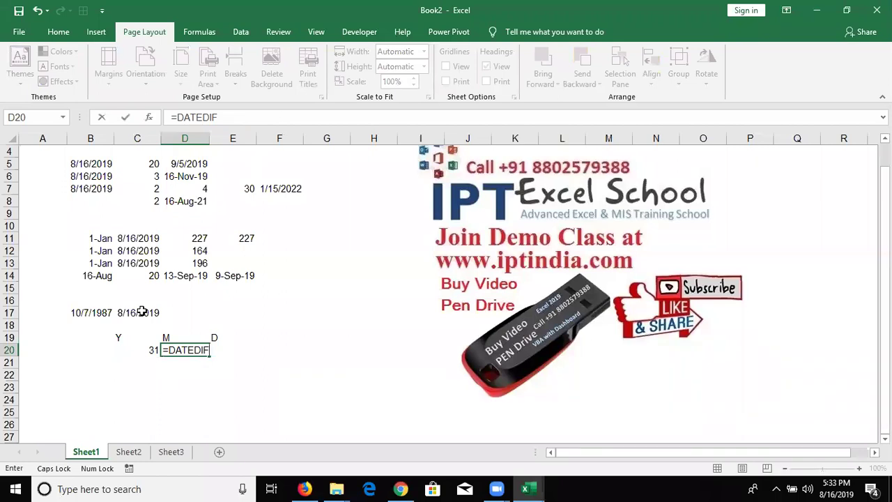
type("(")
left_click(88, 312)
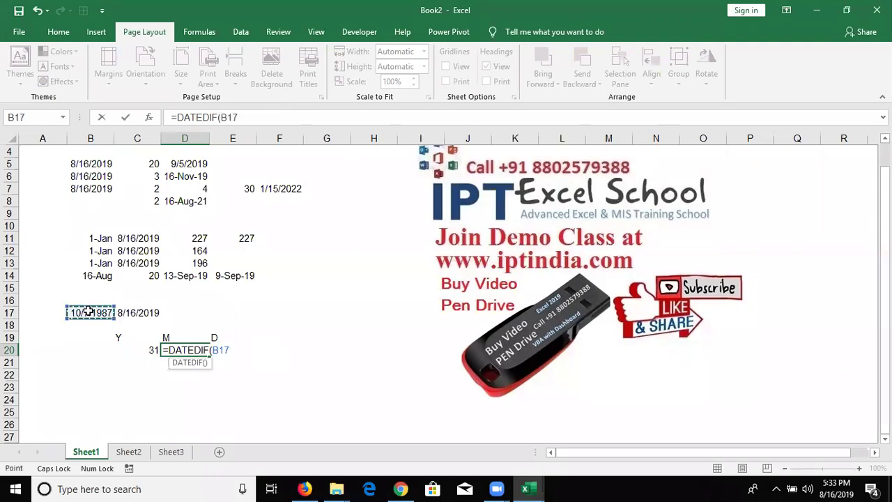
type(",")
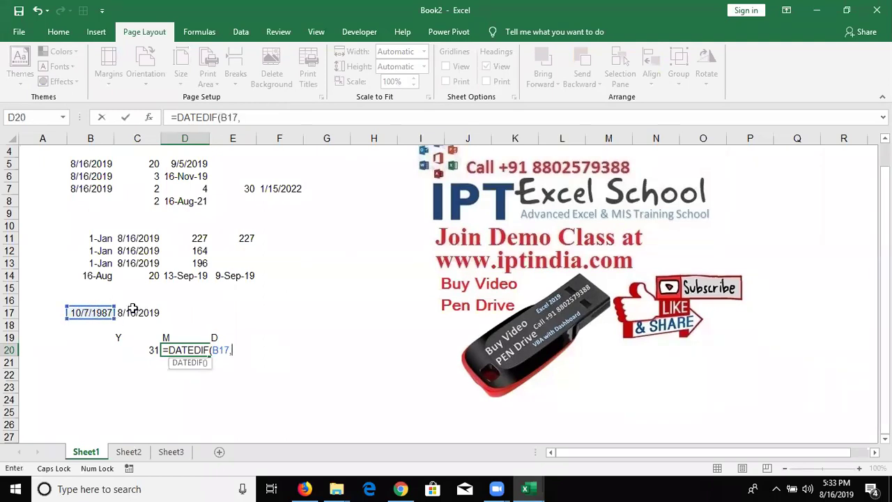
left_click(133, 309)
type(",\"M")
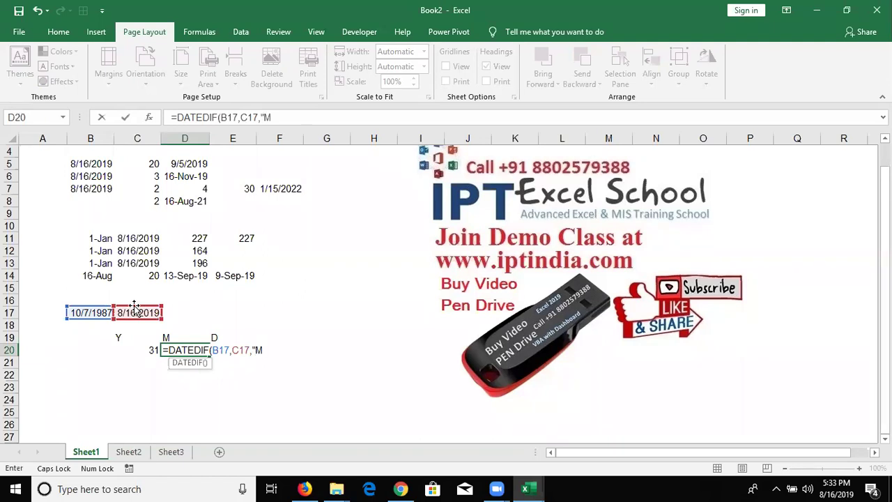
type("\"")
key("Return")
- Change D20's DATEDIF unit to "YM" so it shows 10 leftover months
key("Up")
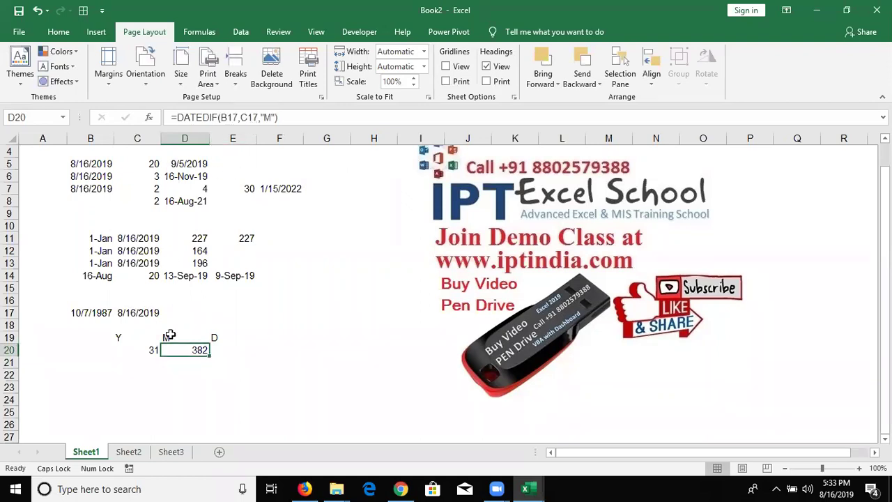
left_click(265, 117)
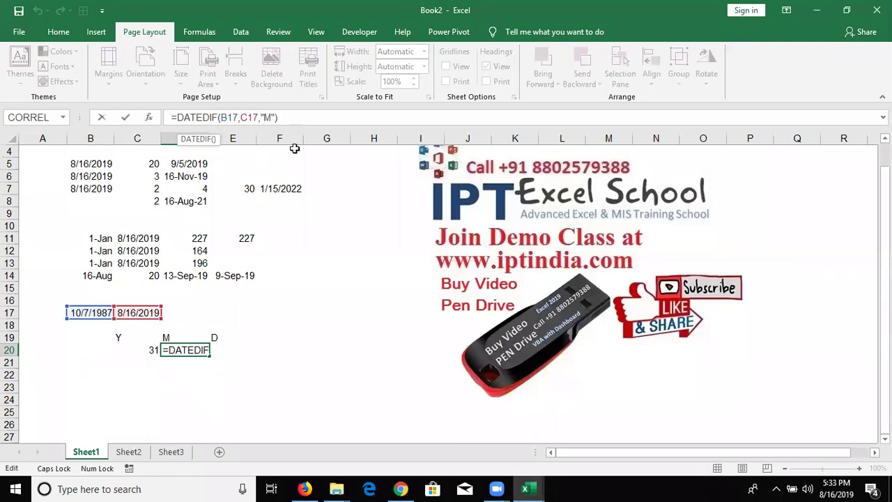
type("Y")
key("Return")
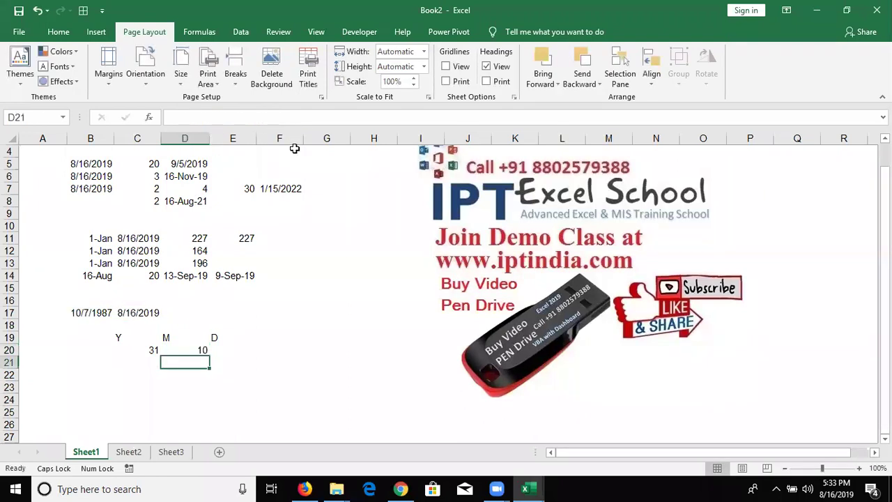
key("Up")
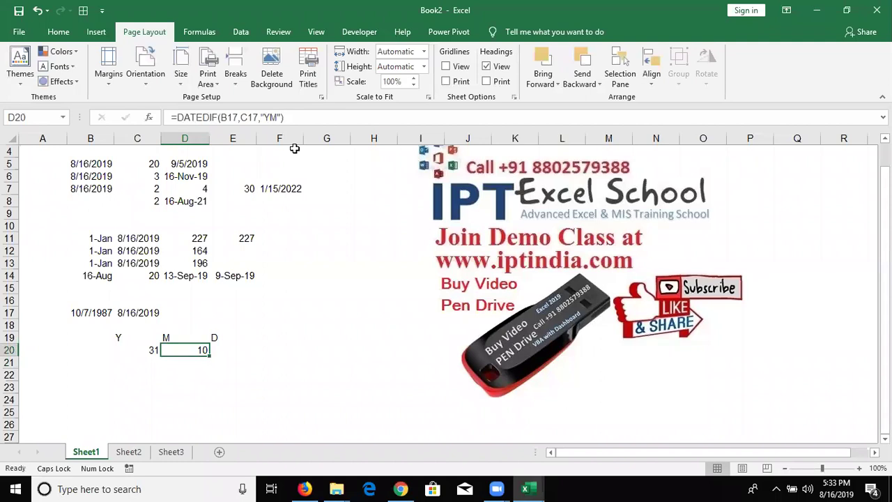
key("Right")
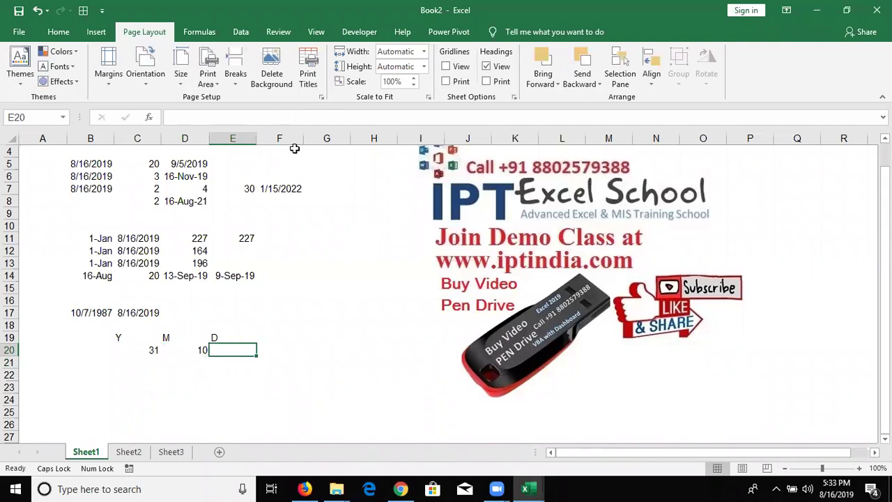
- Enter =DATEDIF(B17,C17,"MD") in E20 to show 9 leftover days, then review row 20
type("=DATE")
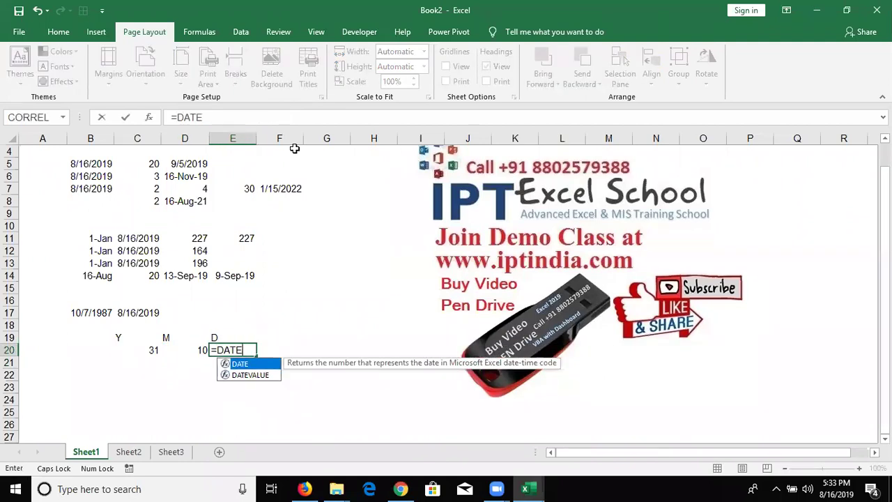
type("DIF(")
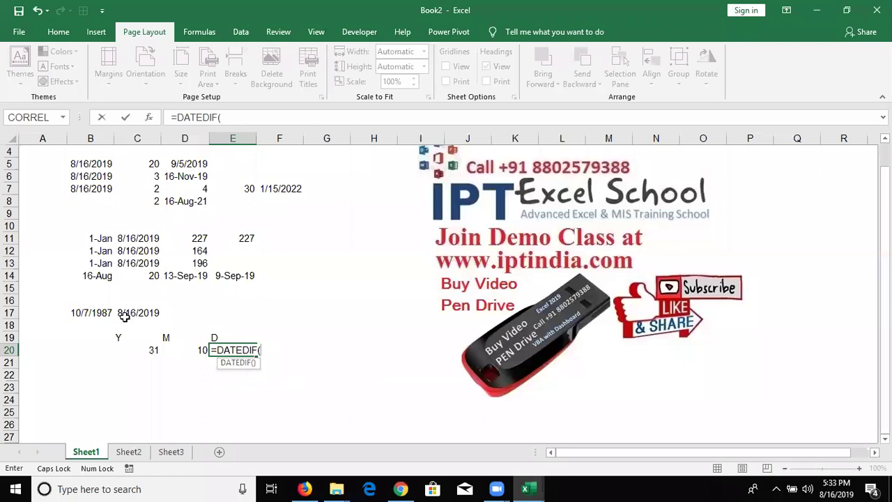
left_click(102, 313)
type(",")
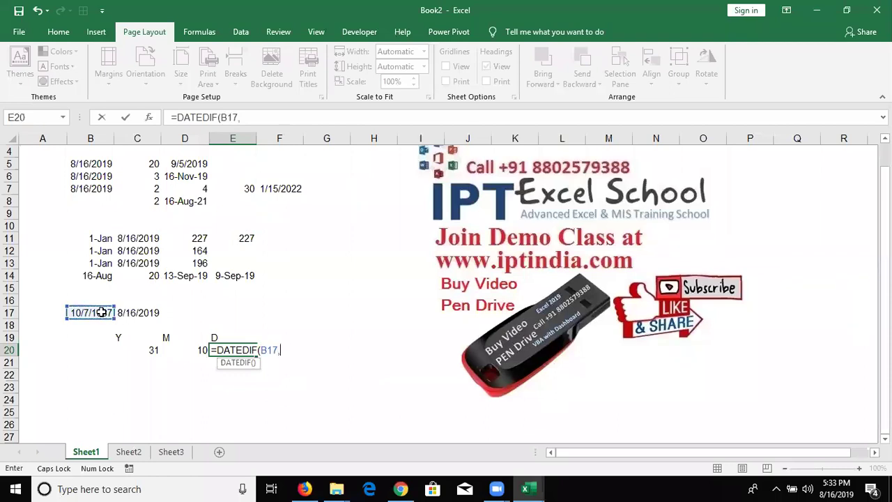
left_click(133, 312)
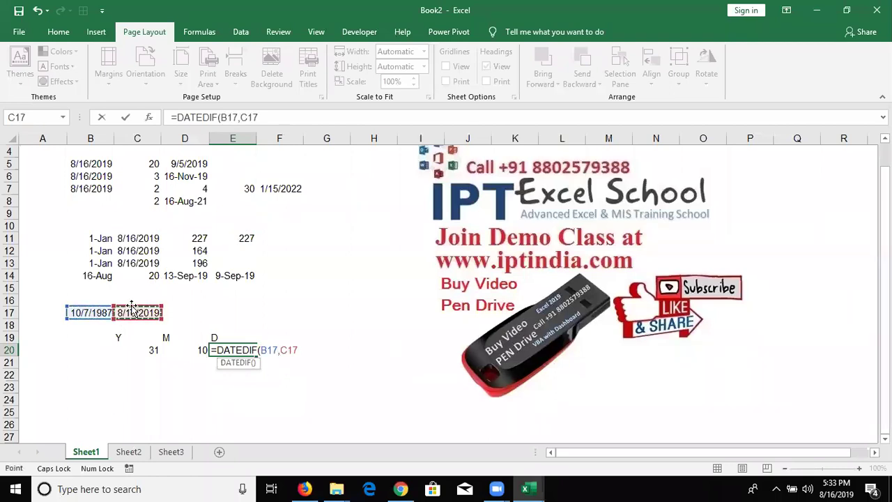
type(",")
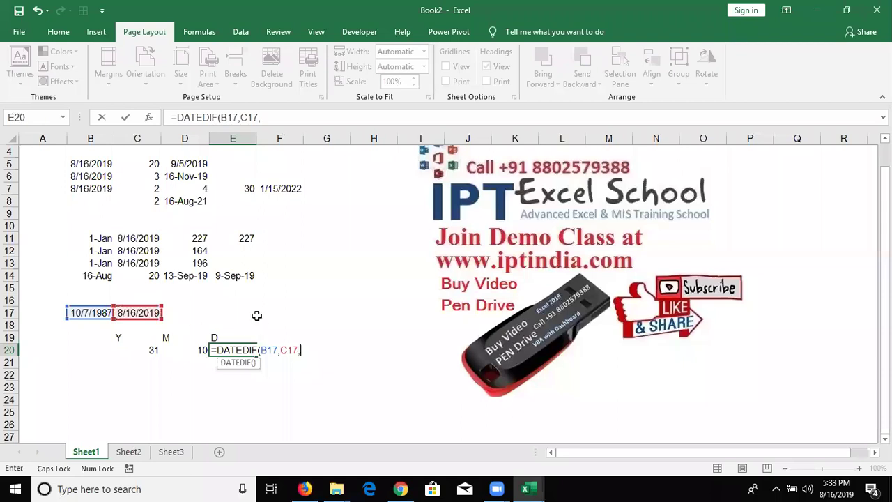
type("\"MD")
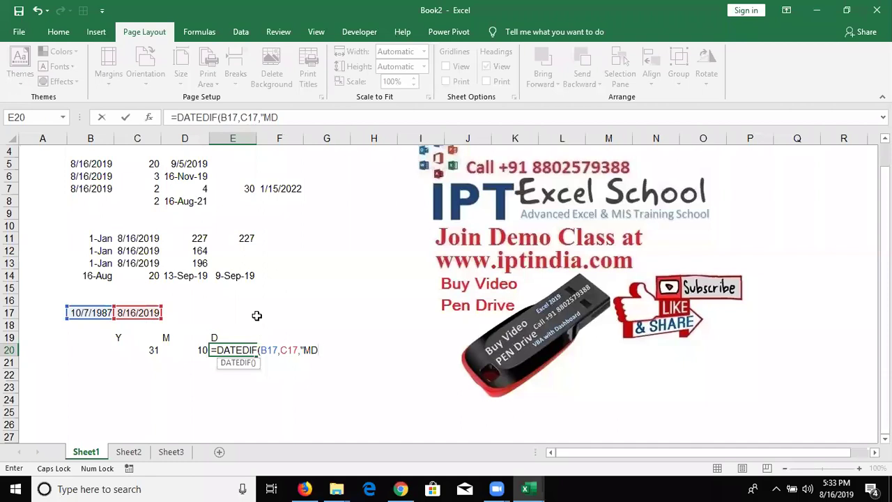
type("\")")
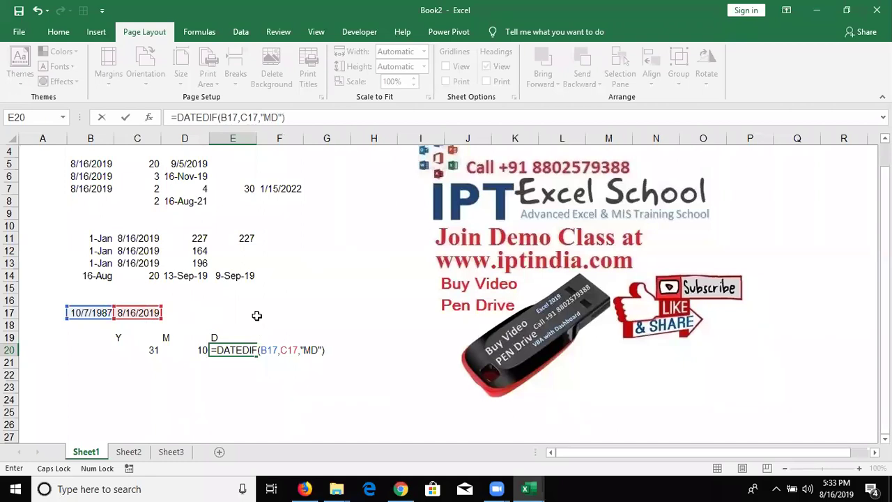
key("Return")
key("Up")
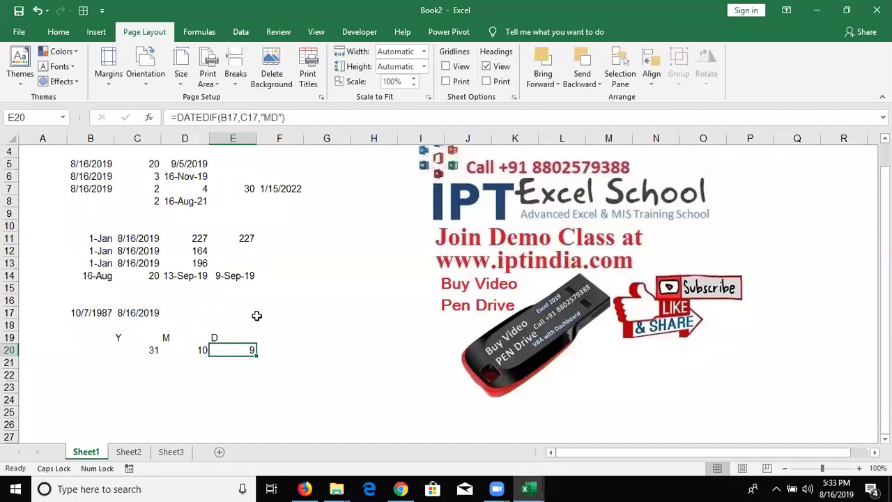
key("Left")
key("Left")
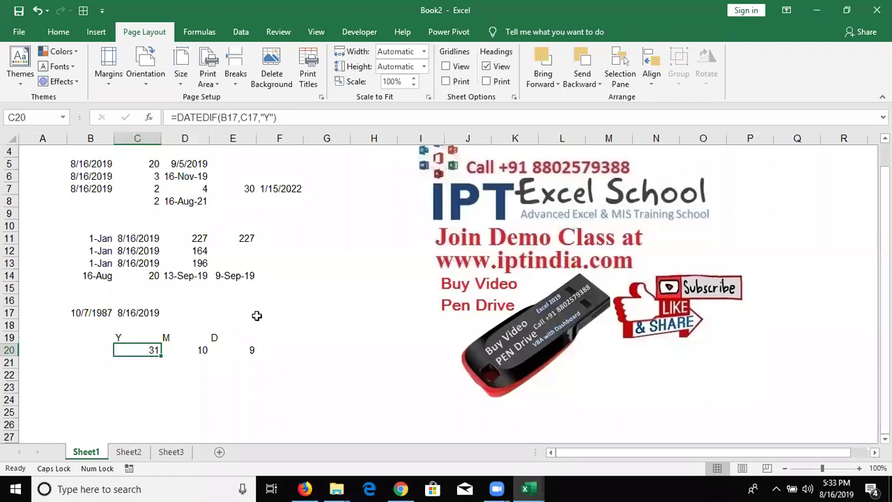
key("Right")
key("Right")
key("Right")
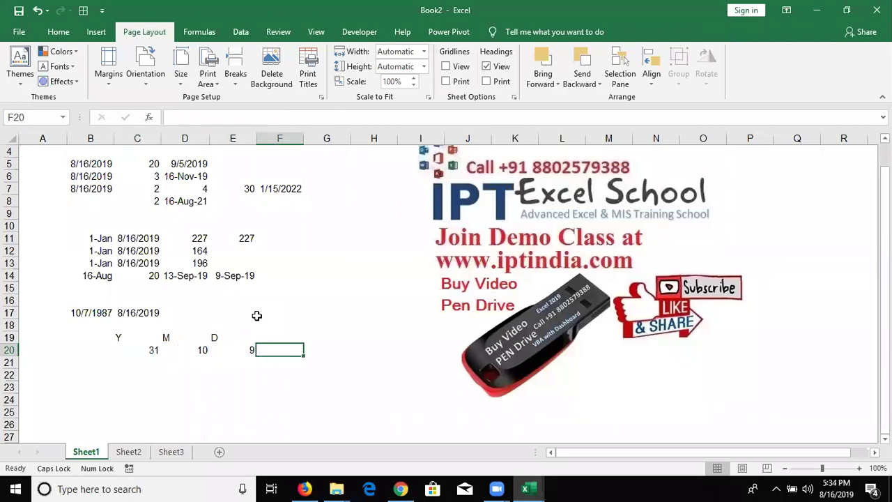
key("Left")
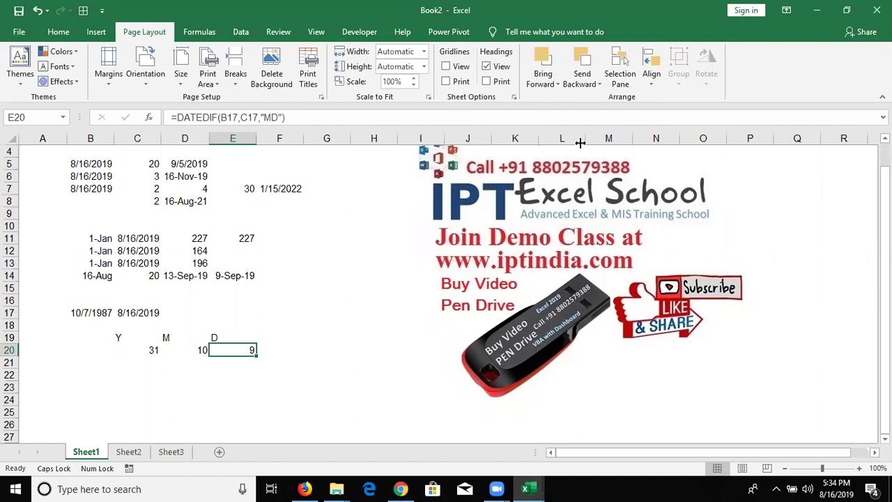
scroll(371, 360, "up", 1)
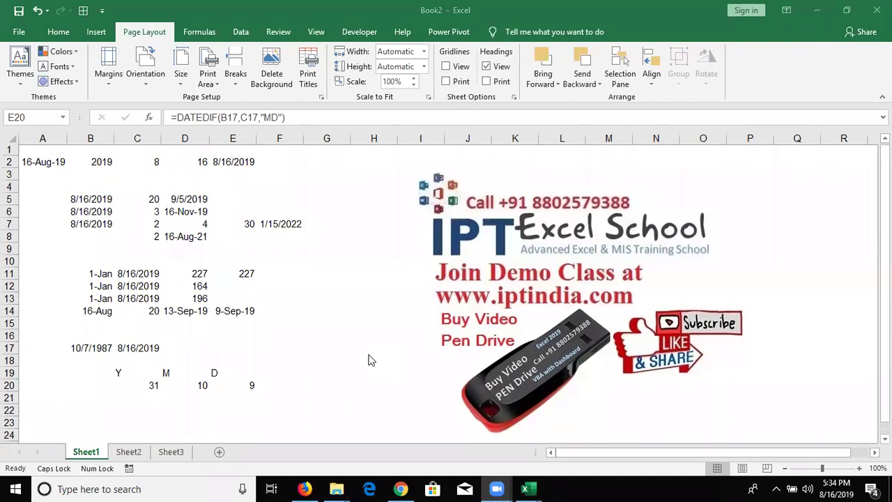